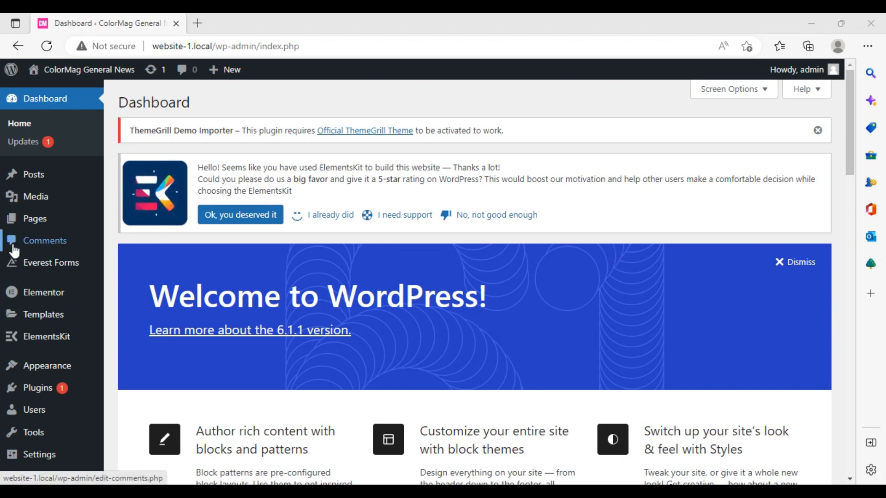
Go to the Plugins page, which lists the installed plugins including Elementor 3.8.1.
mouse_move(37, 297)
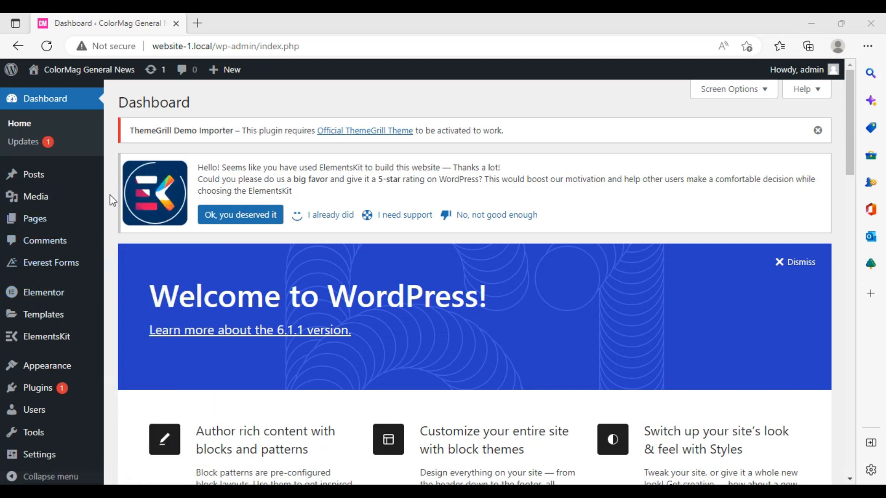
click(41, 394)
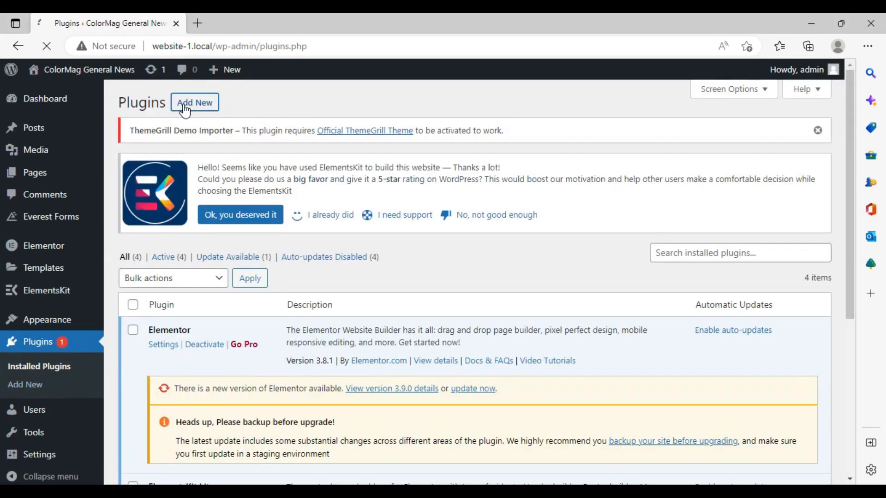
Search plugins for 'wp form', then install and activate Contact Form by WPForms.
click(185, 108)
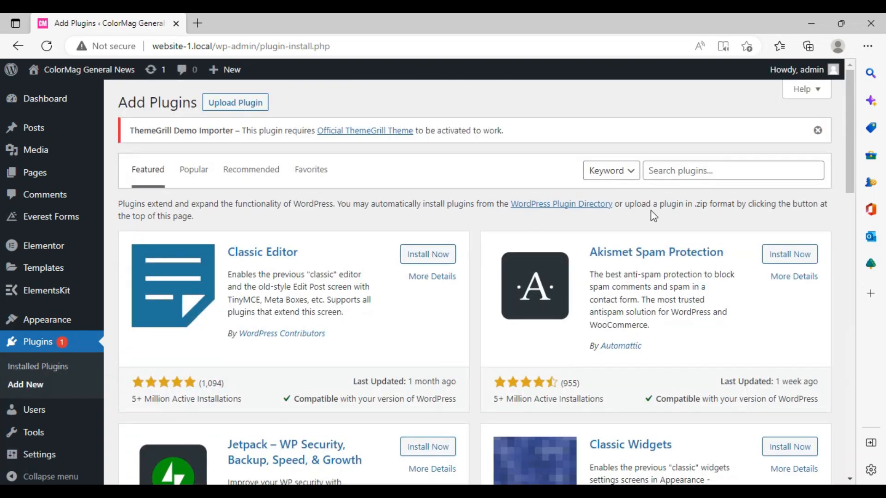
click(681, 169)
click(687, 222)
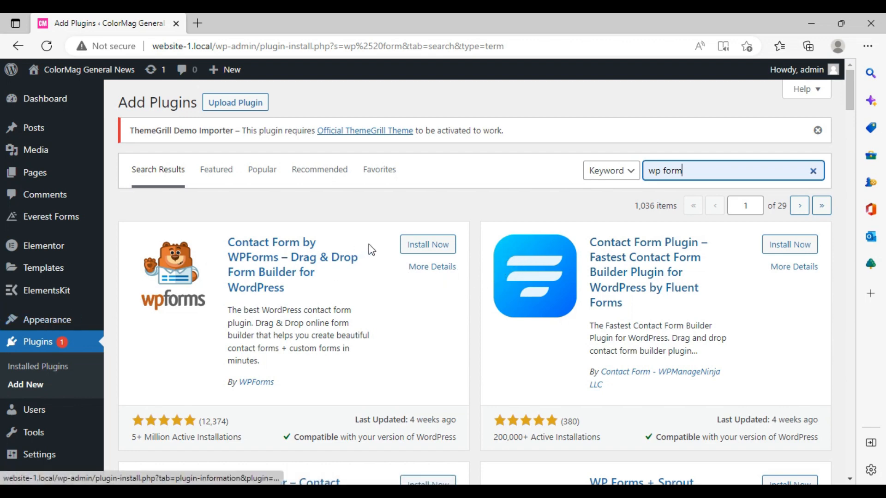
click(450, 249)
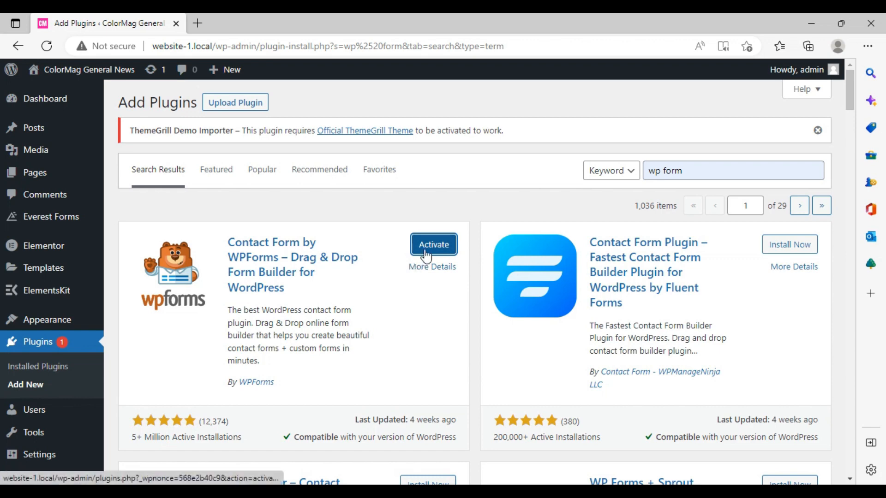
click(426, 256)
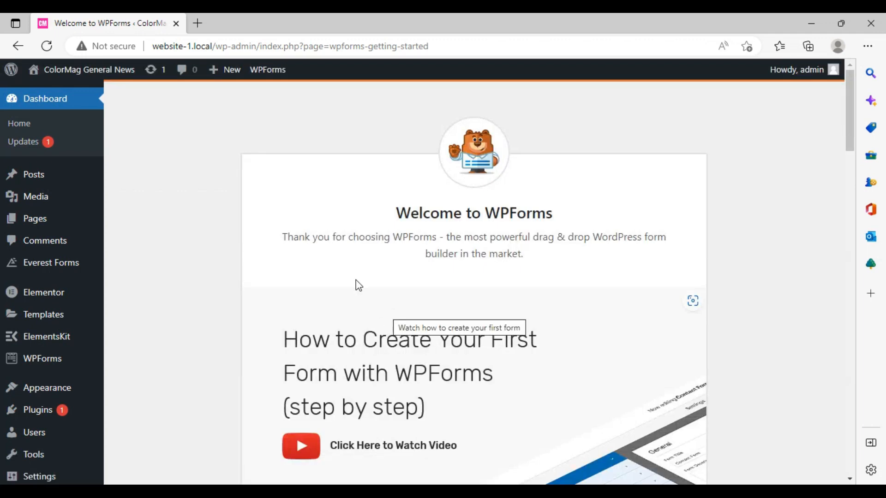
Start a new WPForms form and name it 'contact form'.
click(48, 360)
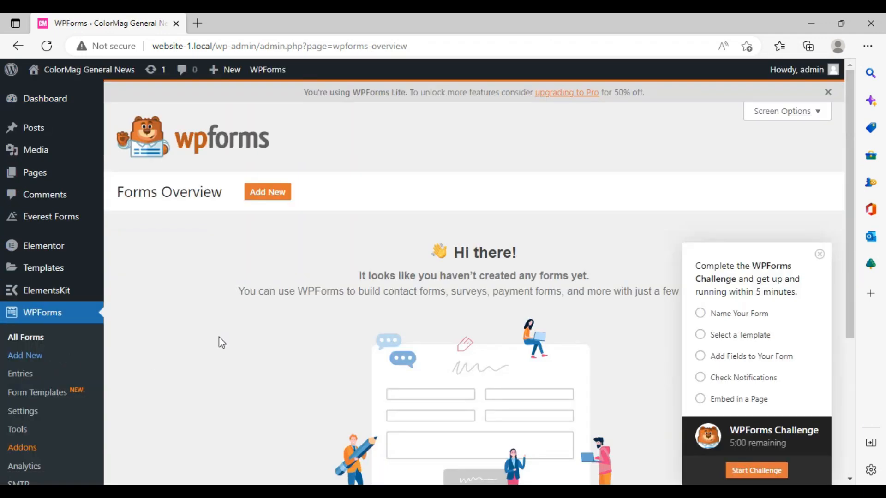
click(260, 198)
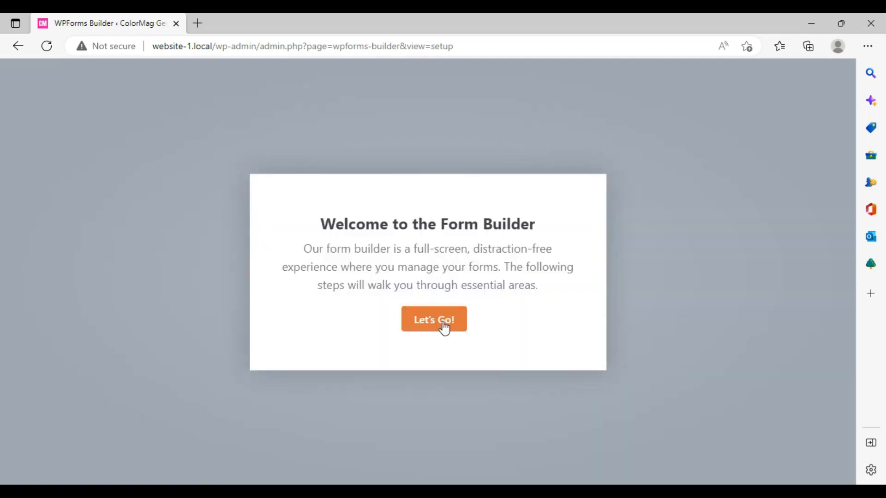
click(443, 324)
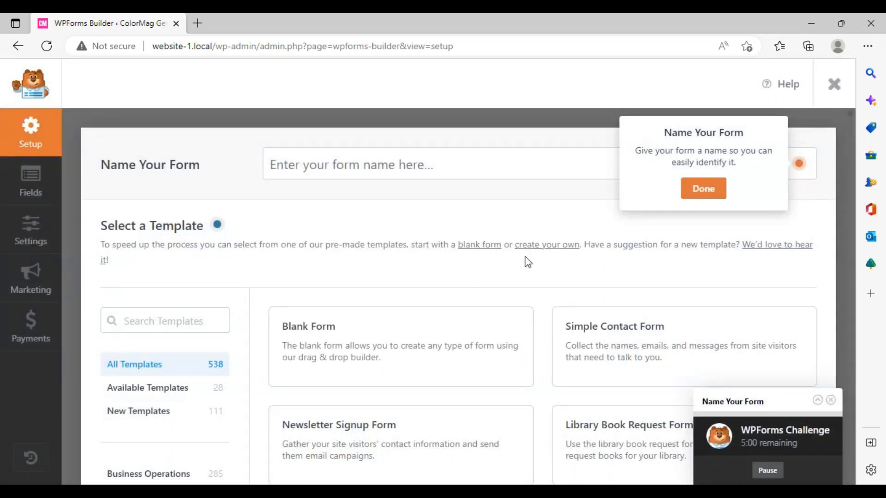
click(698, 187)
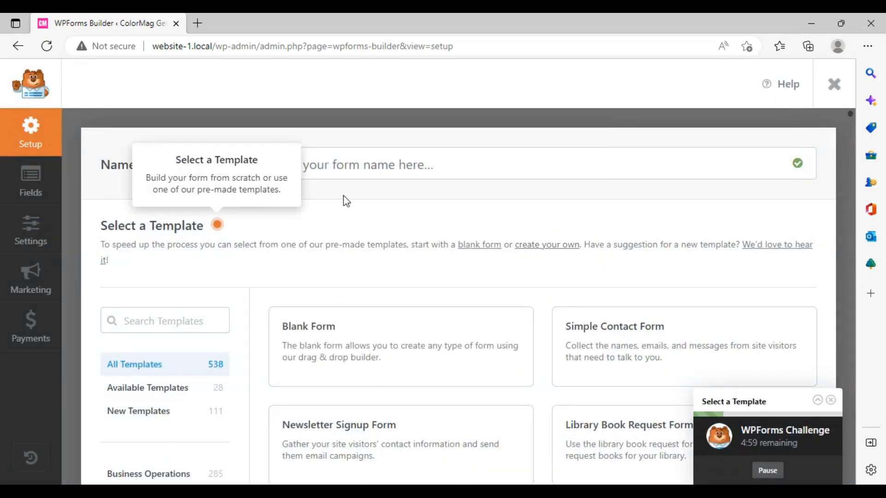
click(337, 172)
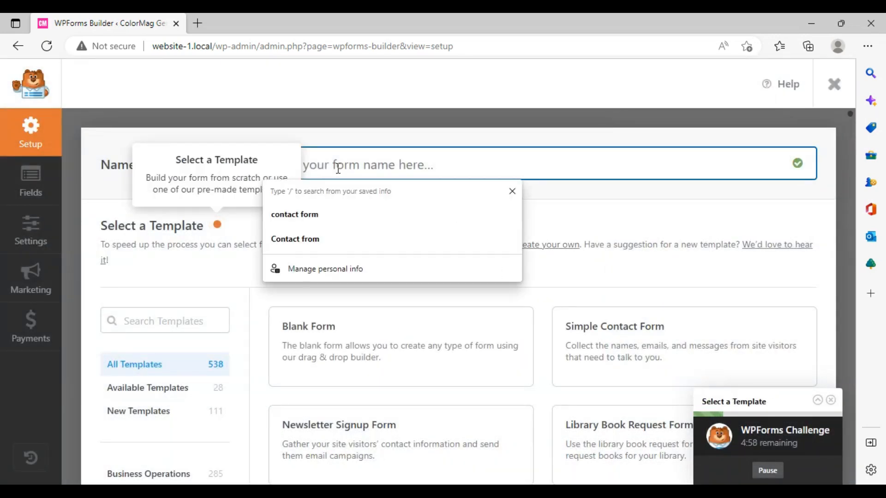
click(340, 226)
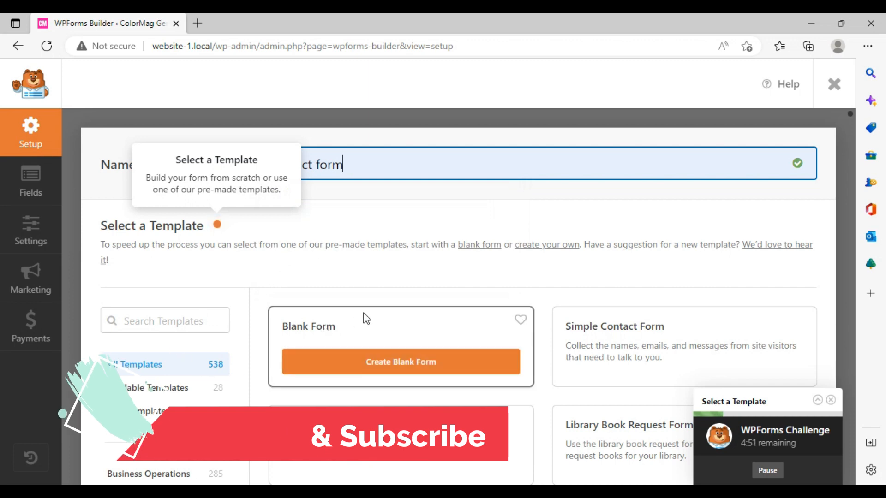
View the Simple Contact Form template demo in a new tab, then return to the builder.
scroll(366, 318, down, 3)
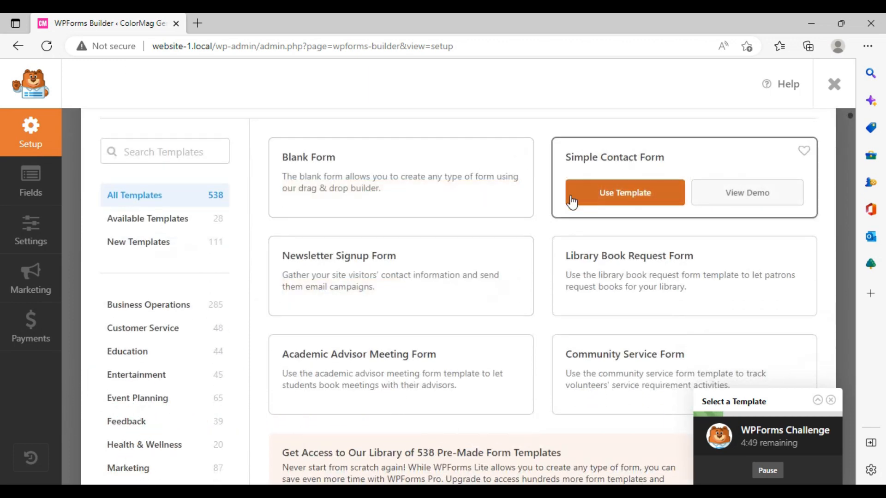
mouse_move(425, 210)
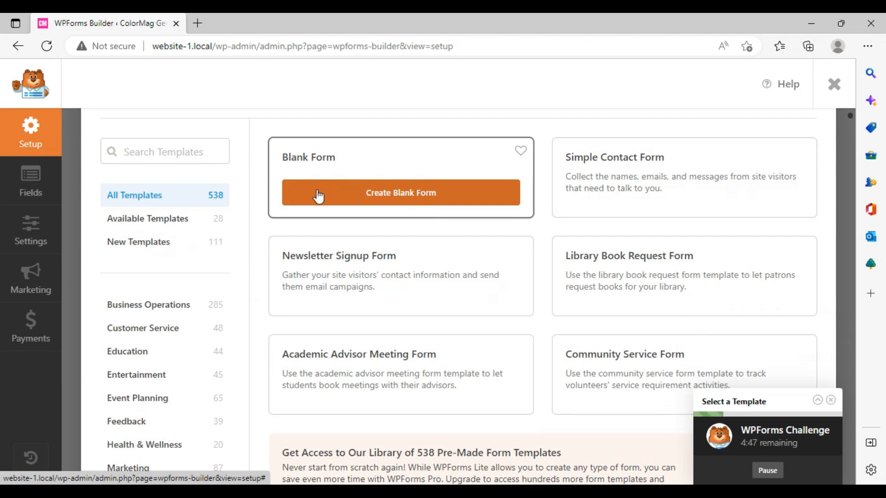
mouse_move(623, 181)
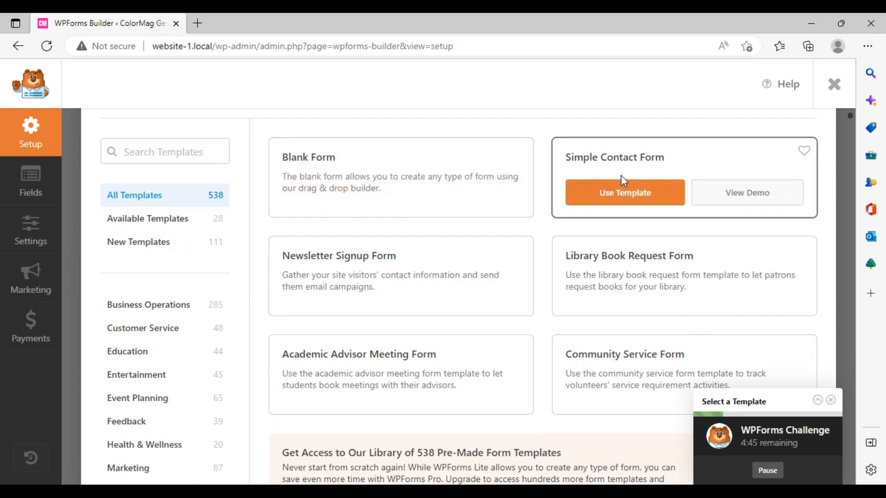
right_click(721, 194)
click(729, 201)
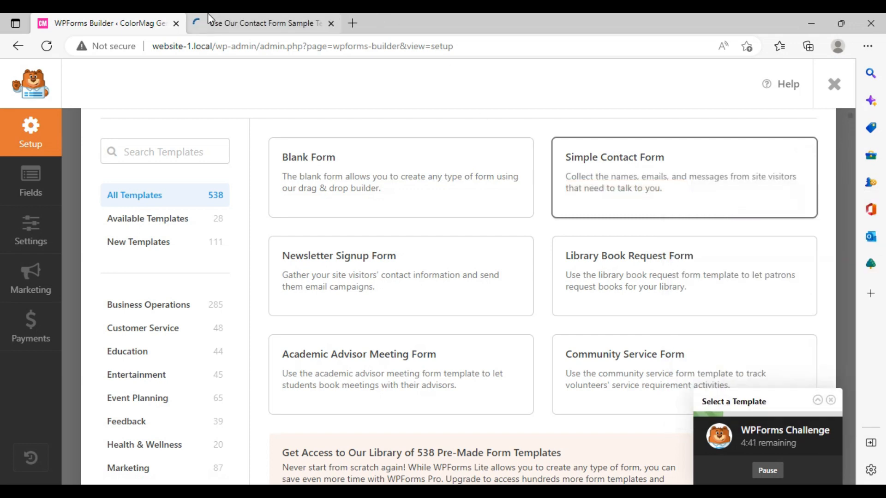
click(212, 20)
scroll(362, 302, down, 10)
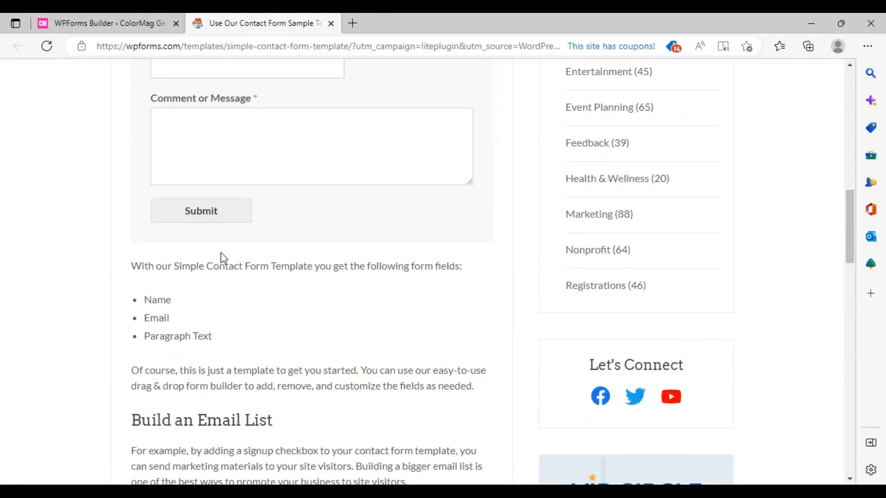
scroll(223, 259, up, 5)
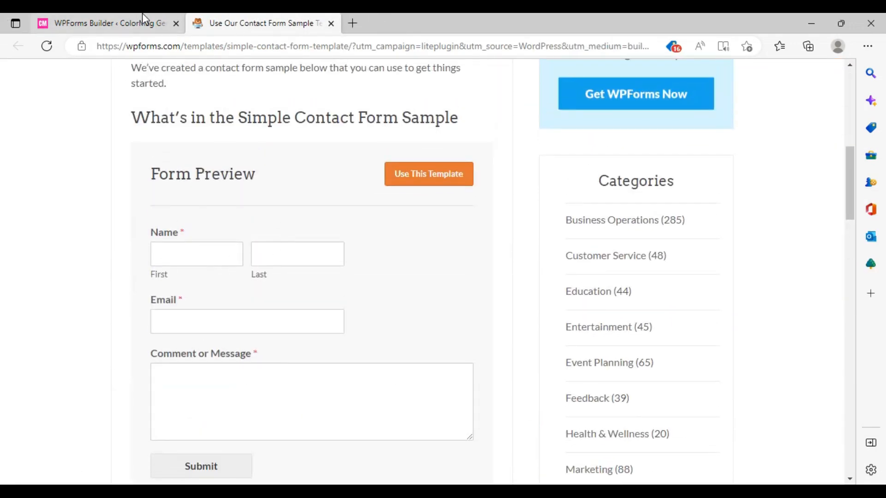
click(108, 21)
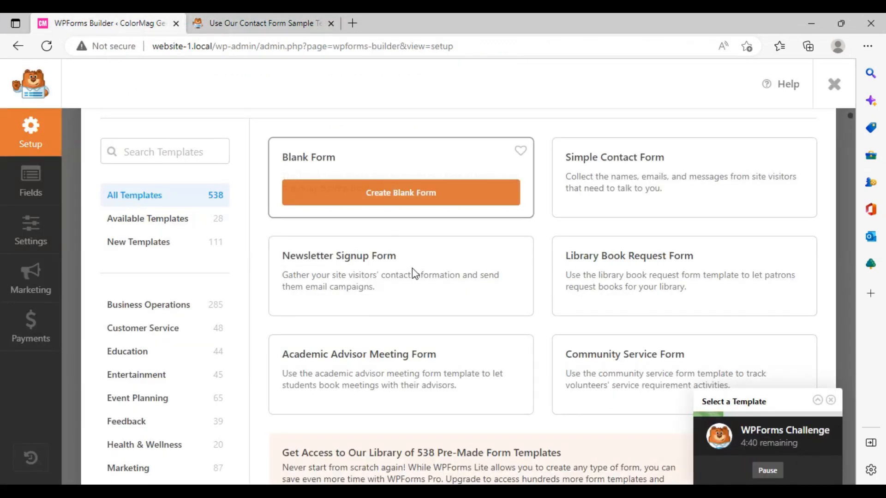
Create the form from the Blank Form template.
mouse_move(417, 280)
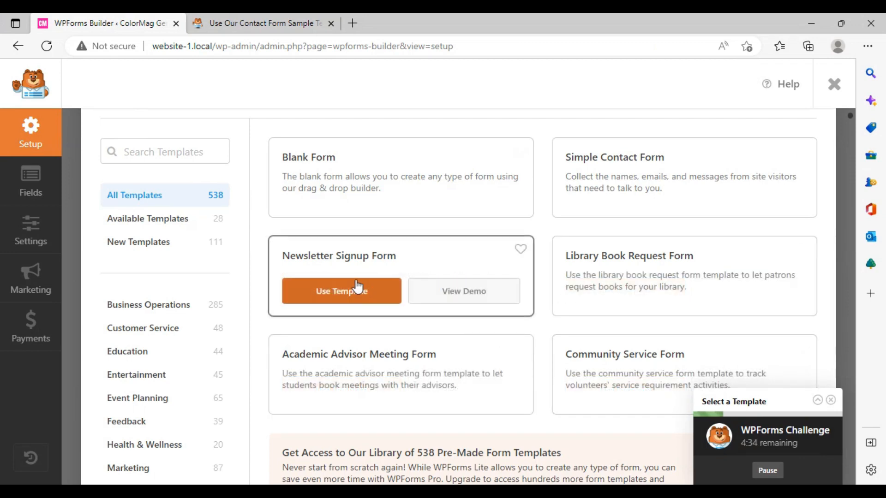
mouse_move(608, 261)
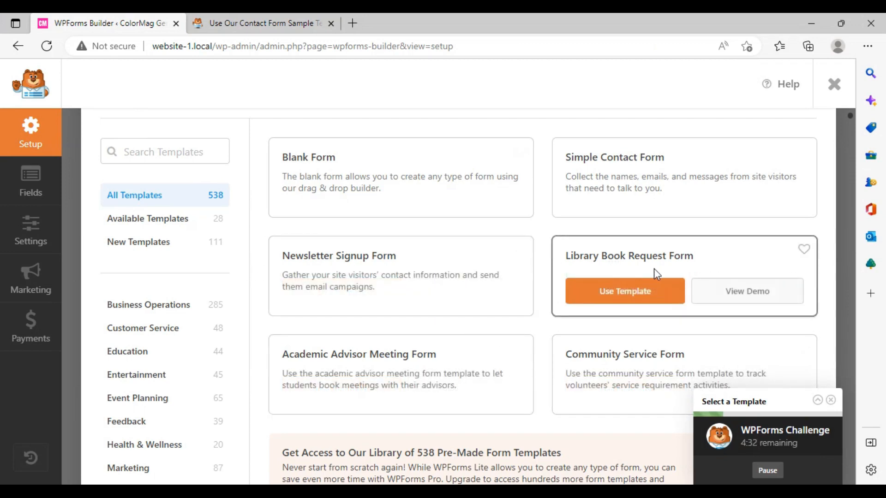
mouse_move(419, 405)
mouse_move(633, 372)
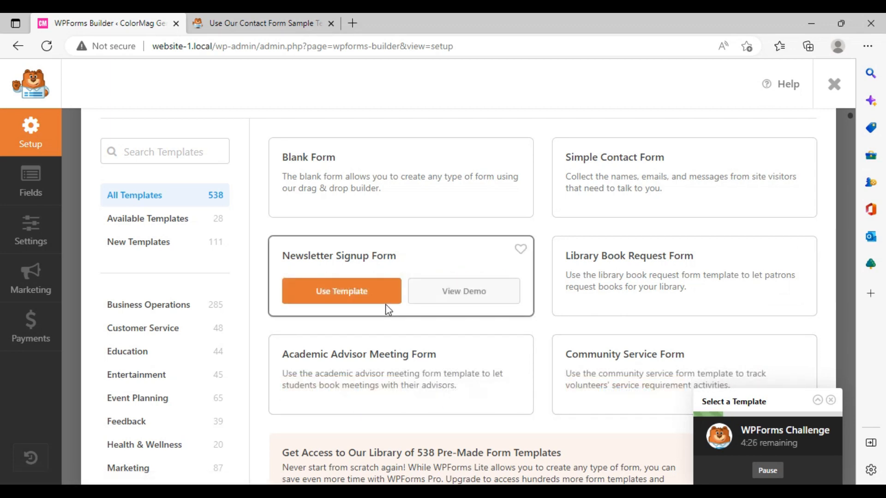
mouse_move(395, 194)
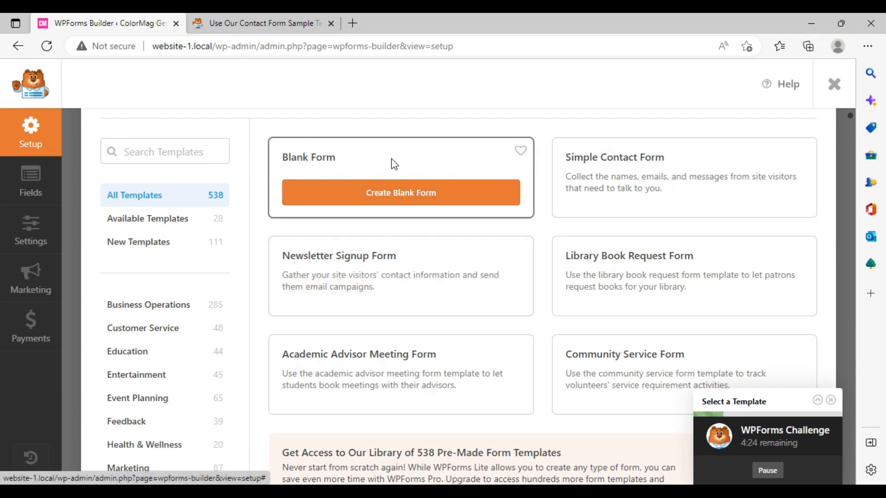
click(397, 192)
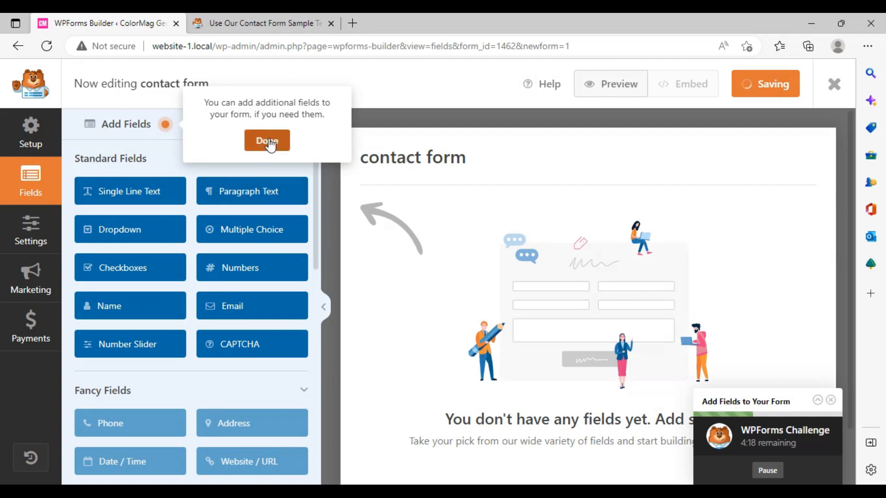
Dismiss the tip and add a Name field with First and Last inputs.
click(266, 140)
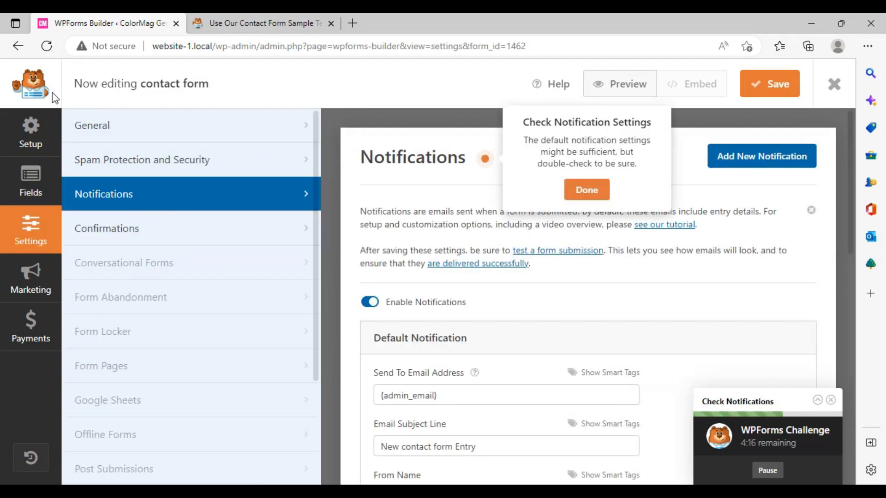
click(35, 204)
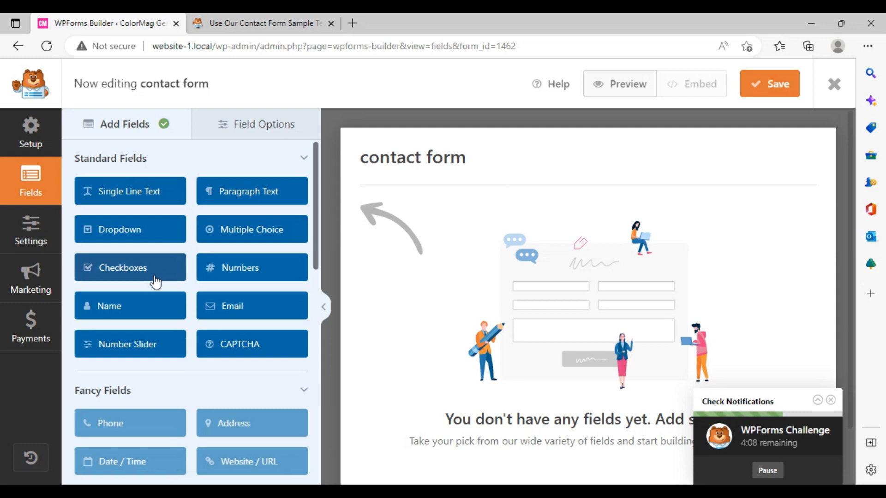
click(144, 301)
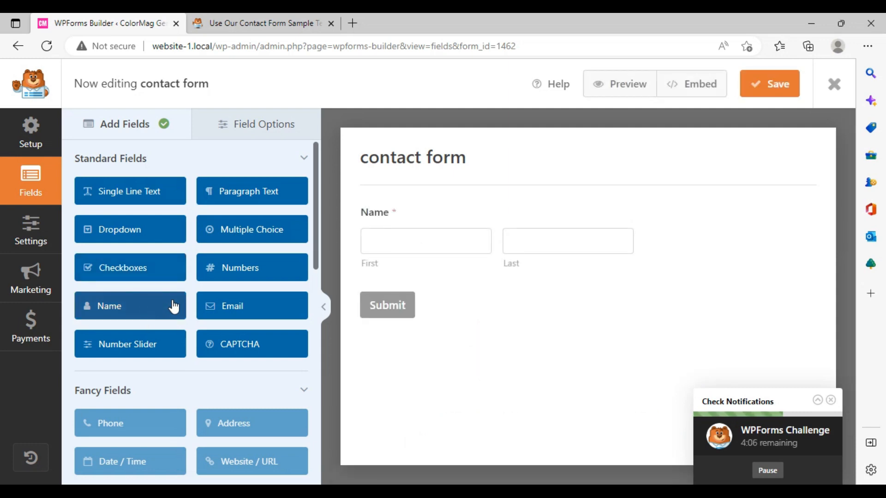
Try the First Middle Last and Simple name formats, keeping First Last and Required on.
click(686, 236)
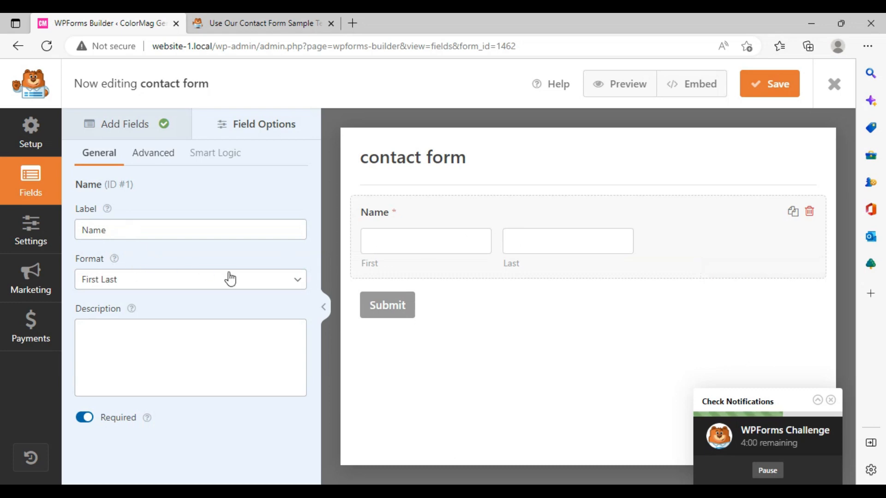
click(288, 280)
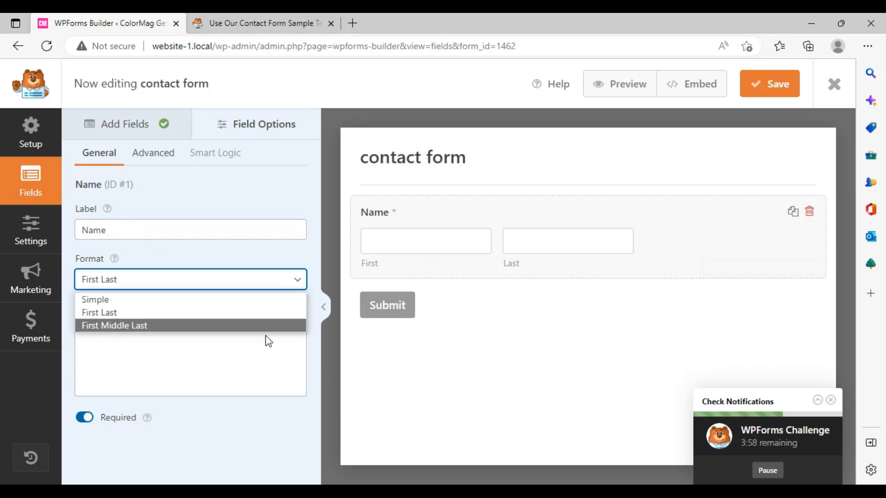
click(261, 337)
click(262, 336)
click(298, 289)
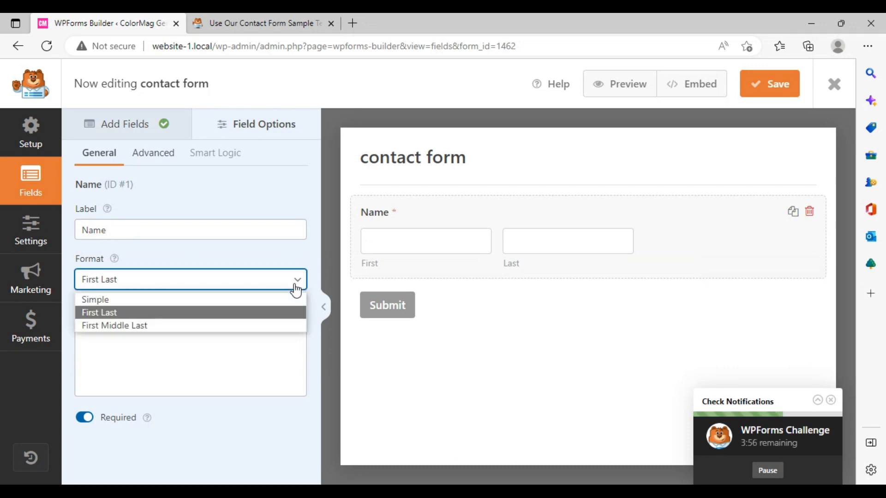
click(249, 325)
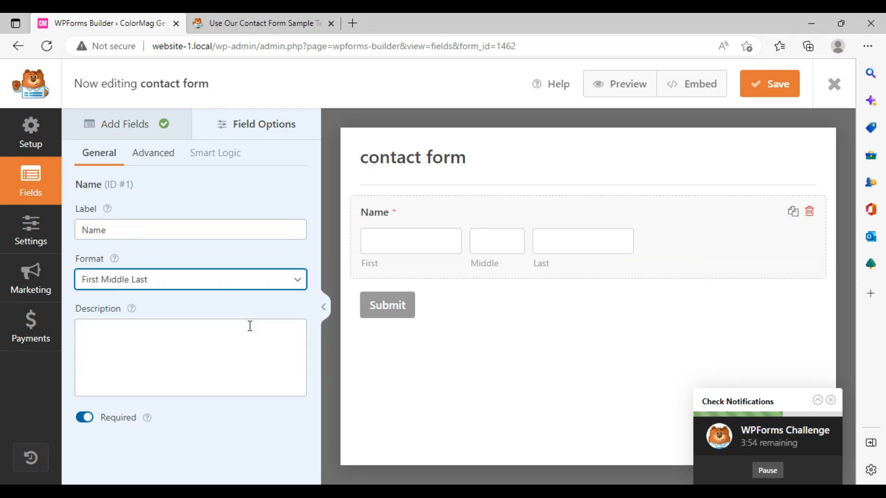
click(296, 281)
click(276, 301)
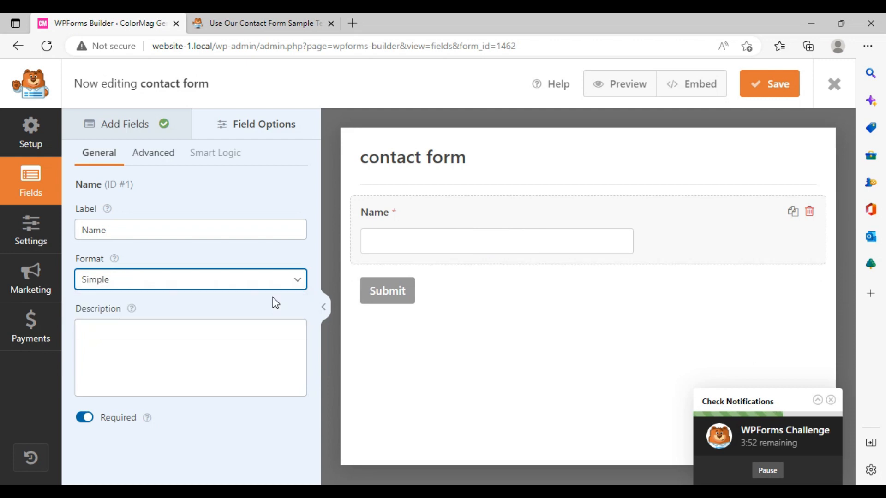
click(283, 283)
click(271, 310)
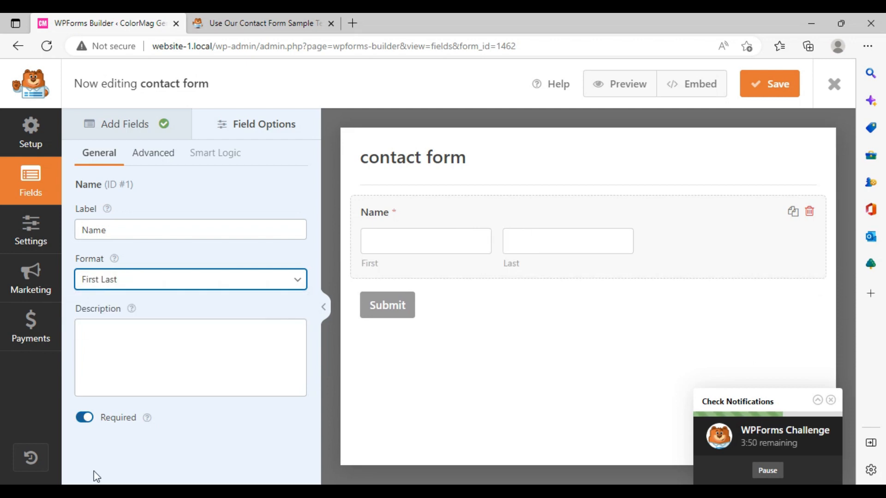
click(88, 420)
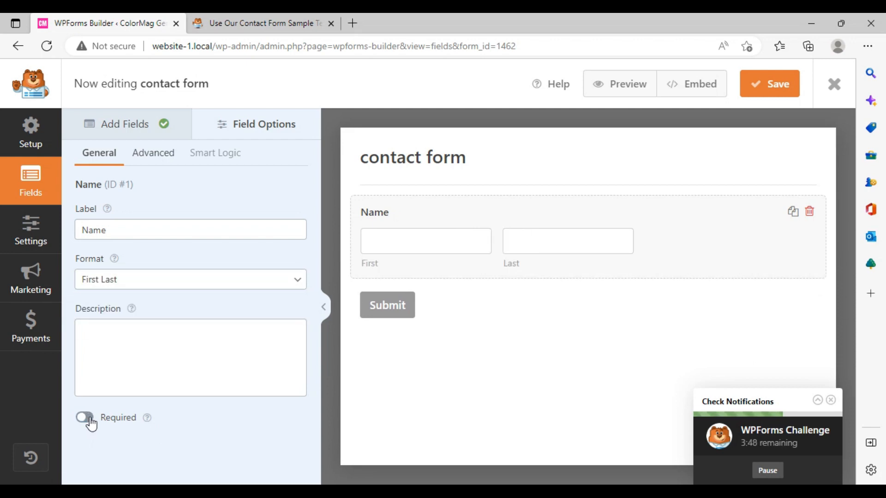
click(89, 421)
Set the Name field's Advanced Field Size to Small, then back to Medium.
click(175, 158)
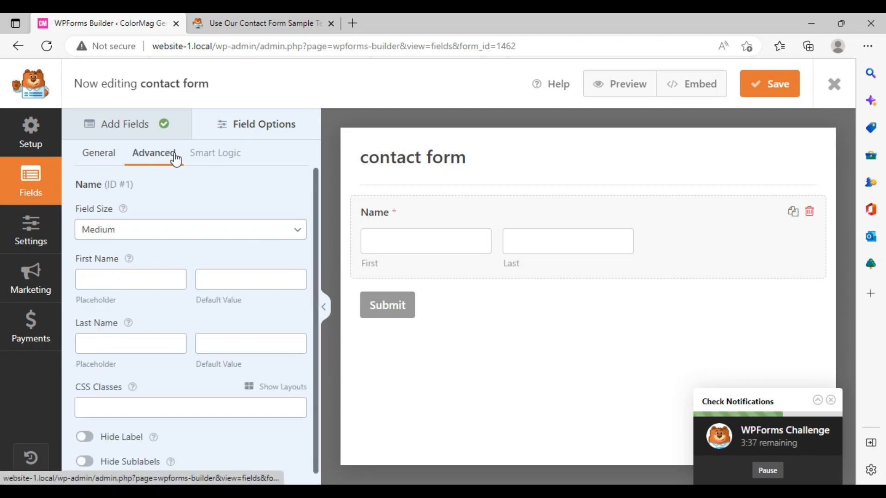
click(279, 233)
click(271, 249)
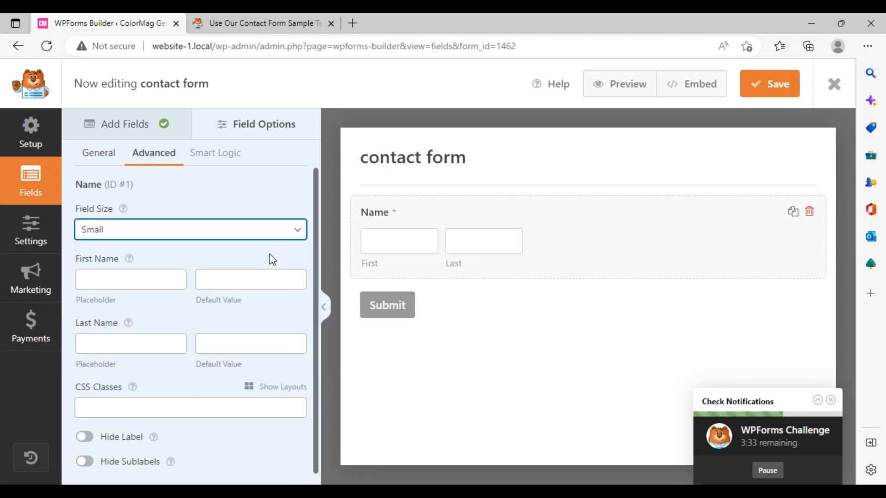
click(291, 231)
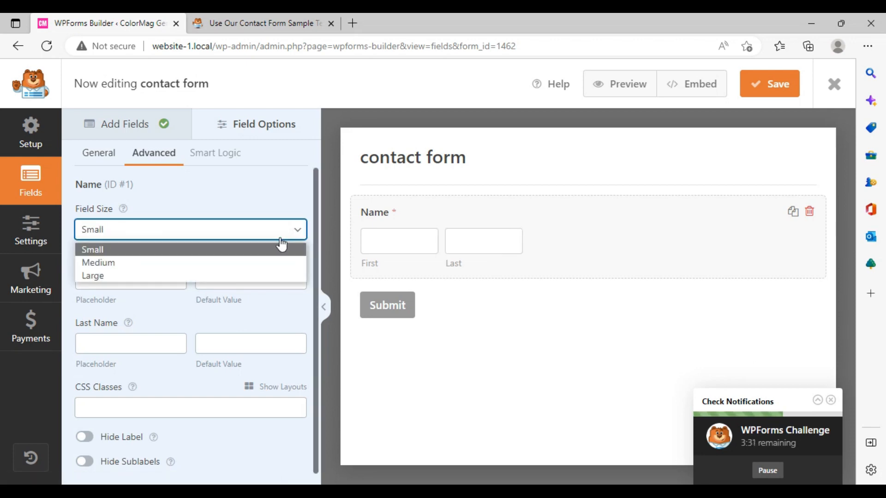
click(265, 263)
click(127, 126)
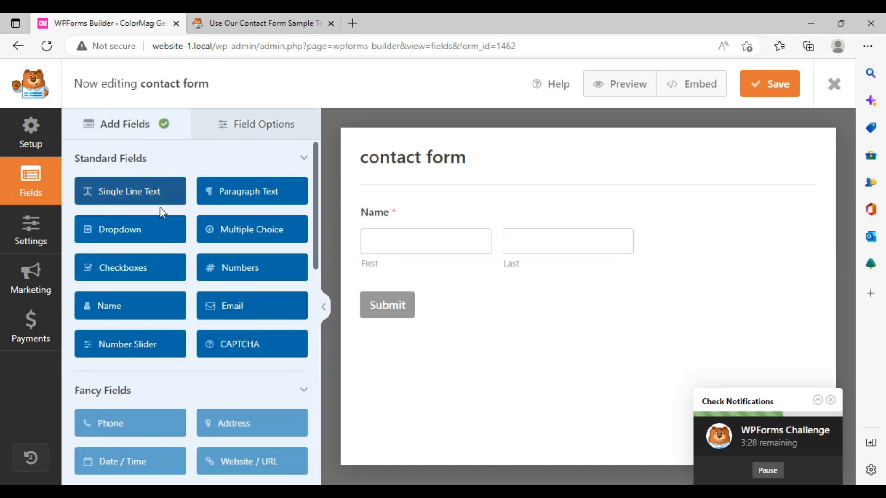
Add an Email field to the form.
click(290, 302)
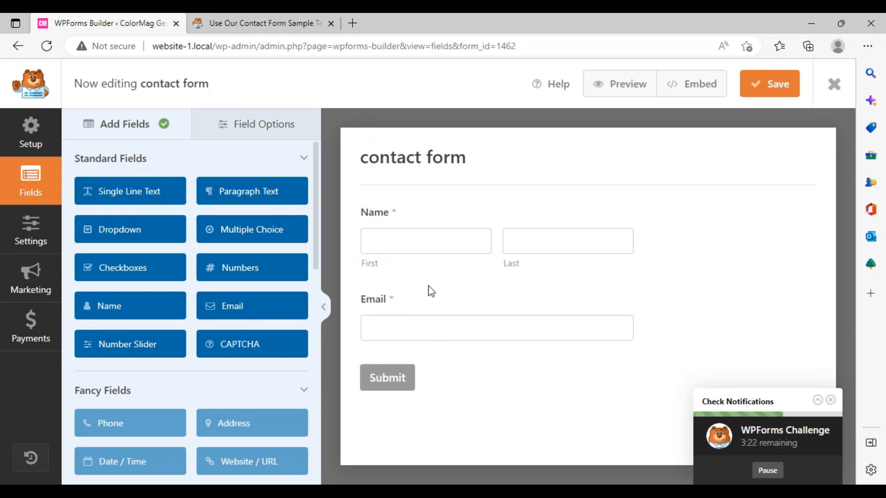
click(433, 300)
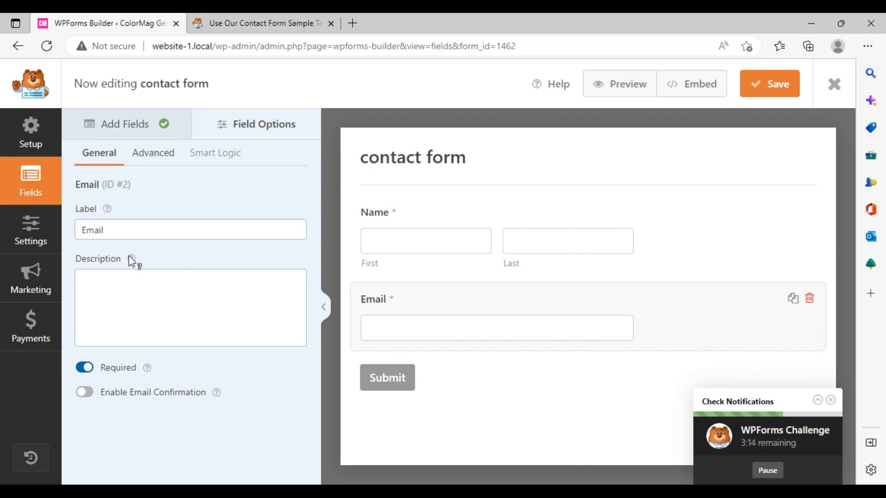
click(134, 237)
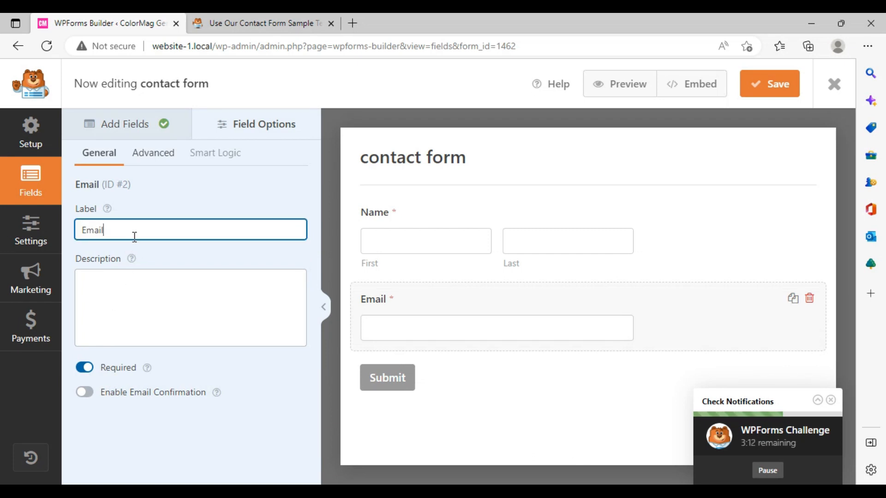
click(108, 131)
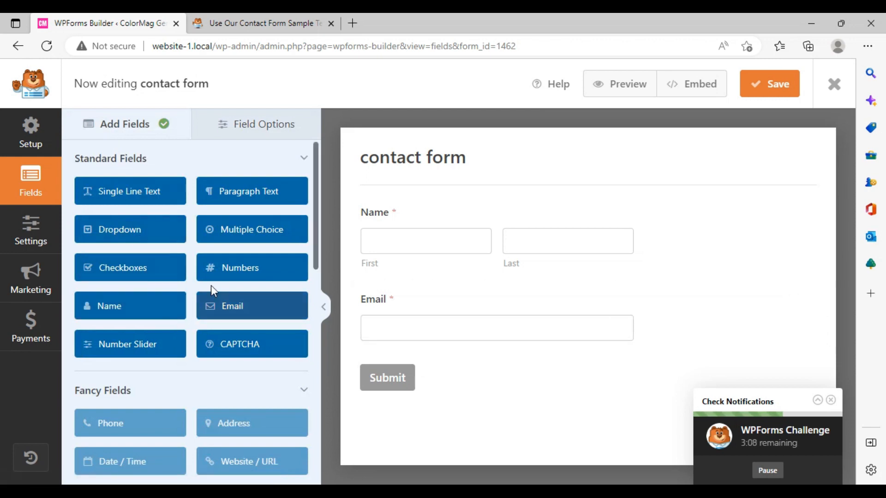
Drag in a Multiple Choice question and label it 'gender'.
drag(210, 229, 221, 231)
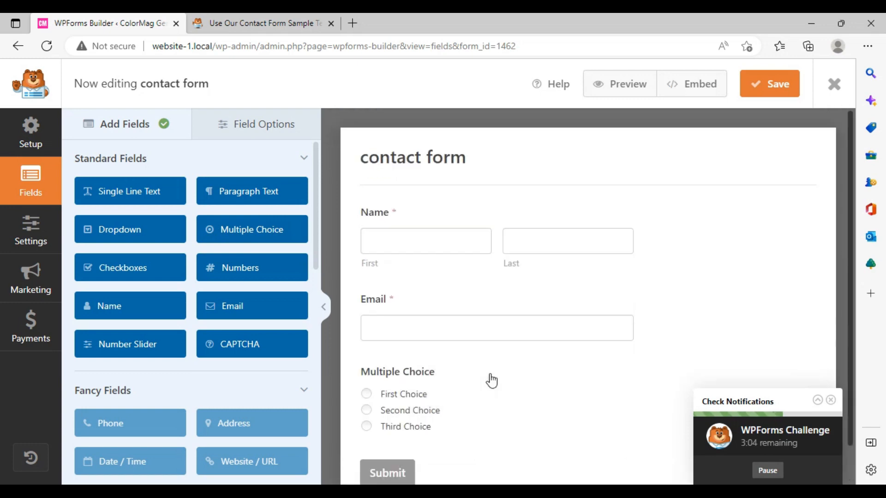
click(464, 392)
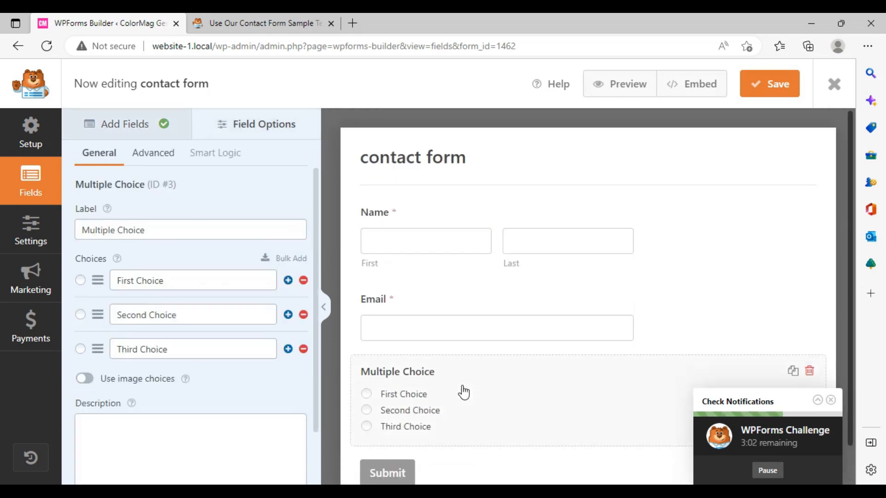
click(193, 236)
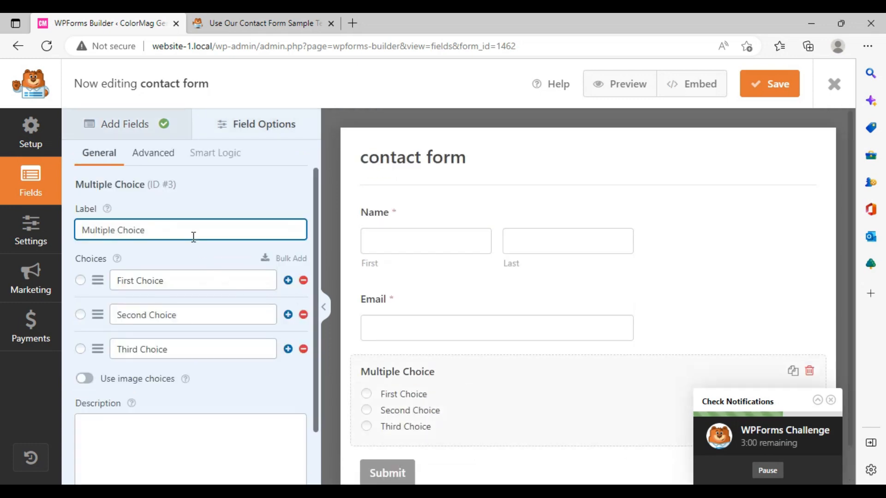
key(BackSpace)
key(BackSpace)
key(BackSpace)
key(BackSpace)
key(BackSpace)
key(BackSpace)
key(BackSpace)
key(BackSpace)
key(BackSpace)
key(BackSpace)
key(BackSpace)
key(BackSpace)
key(BackSpace)
key(BackSpace)
key(BackSpace)
text(g)
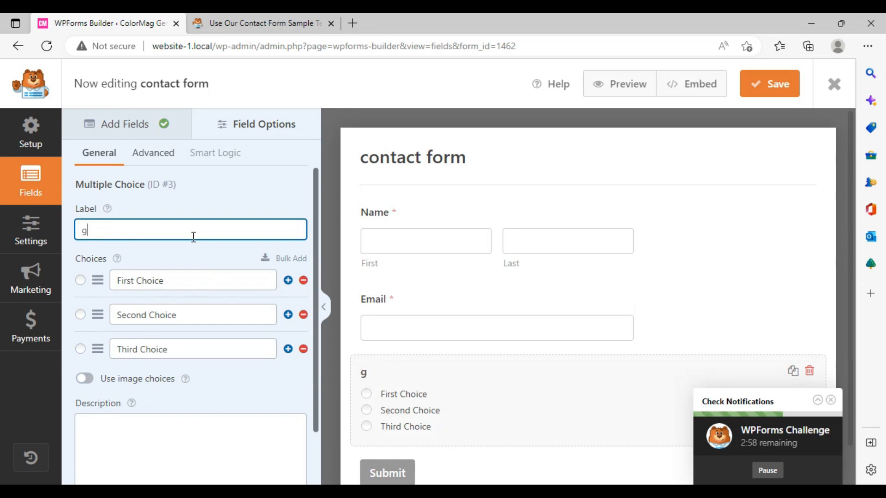
text(ender)
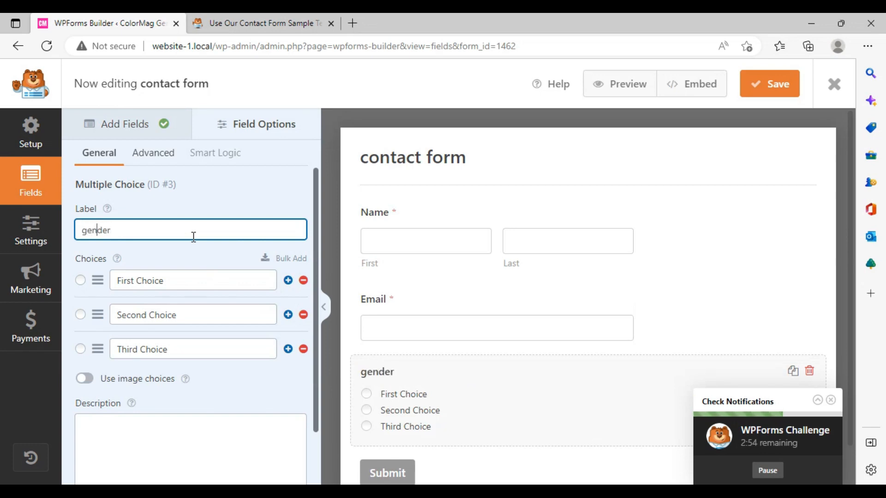
key(Home)
key(Delete)
text(g)
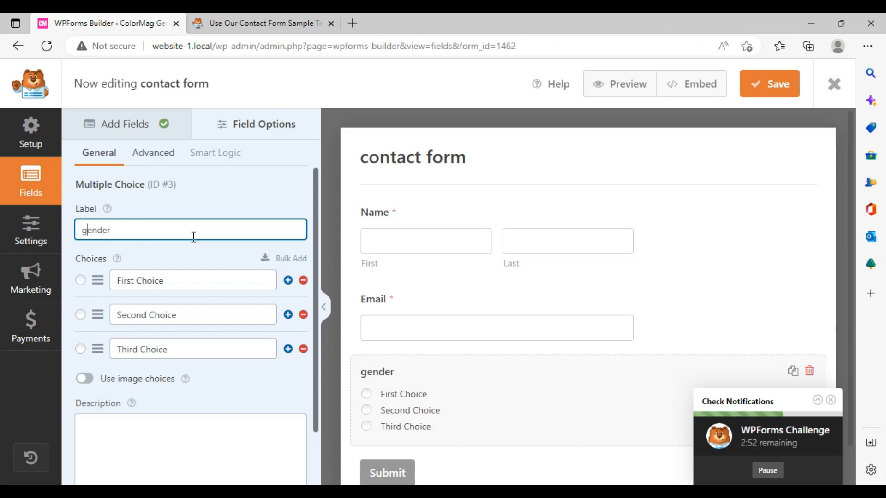
Set the gender choices to Male and Female and delete the third choice.
click(162, 280)
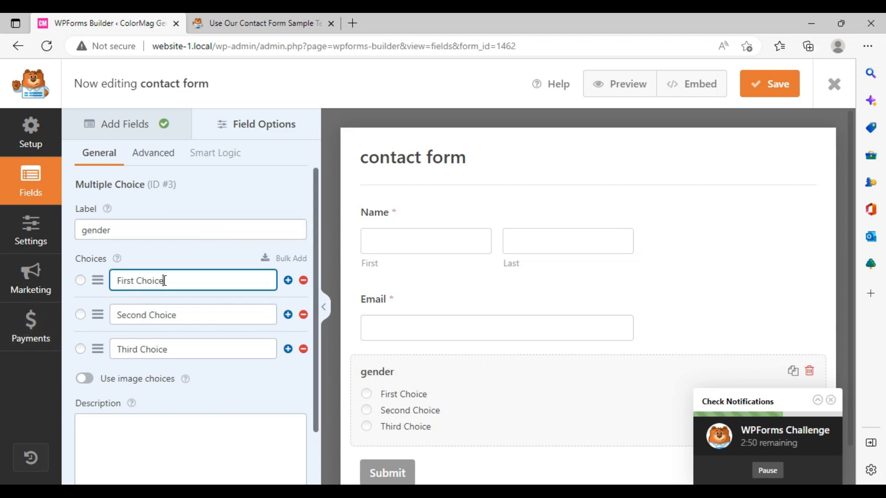
key(BackSpace)
key(BackSpace)
key(BackSpace)
key(BackSpace)
key(BackSpace)
key(BackSpace)
key(BackSpace)
key(BackSpace)
key(BackSpace)
key(BackSpace)
key(BackSpace)
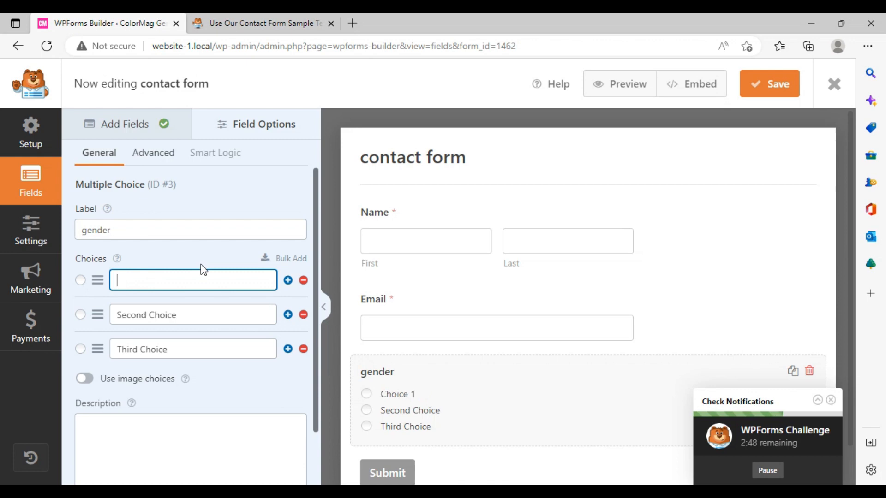
text(Male)
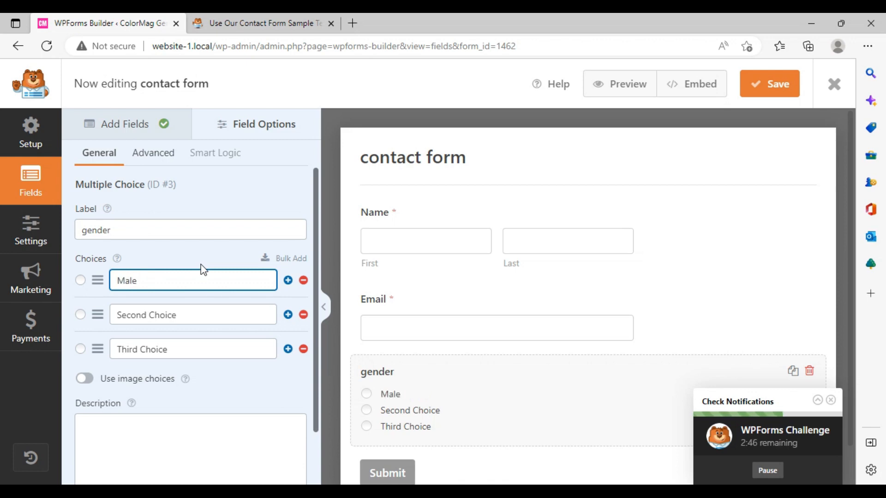
click(266, 309)
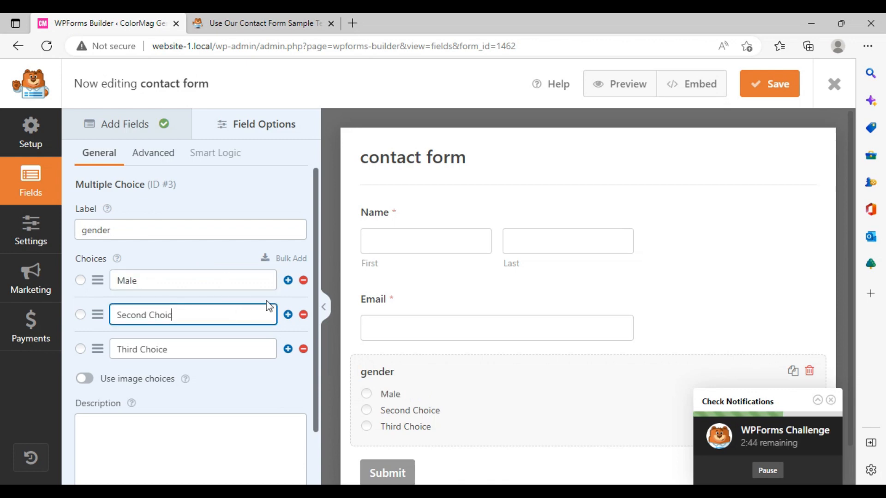
key(BackSpace)
key(BackSpace)
key(BackSpace)
key(BackSpace)
key(BackSpace)
key(BackSpace)
key(BackSpace)
key(BackSpace)
key(BackSpace)
key(BackSpace)
key(BackSpace)
key(BackSpace)
text(Fem)
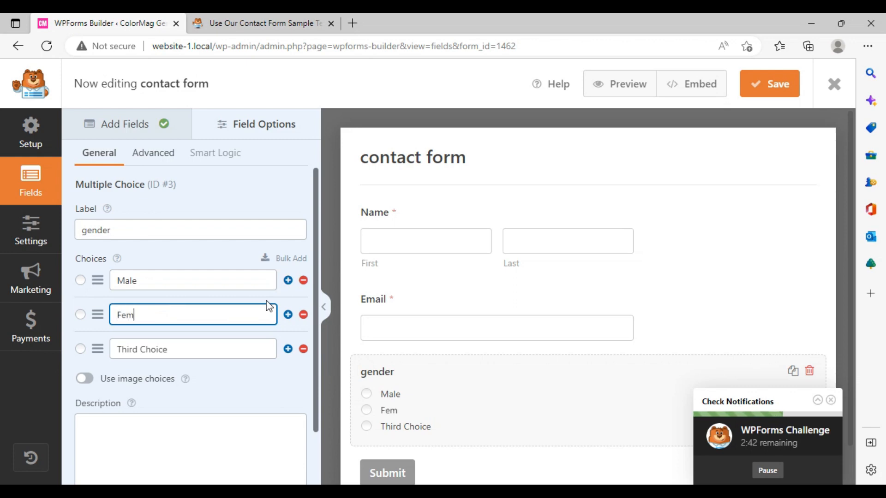
text(ale)
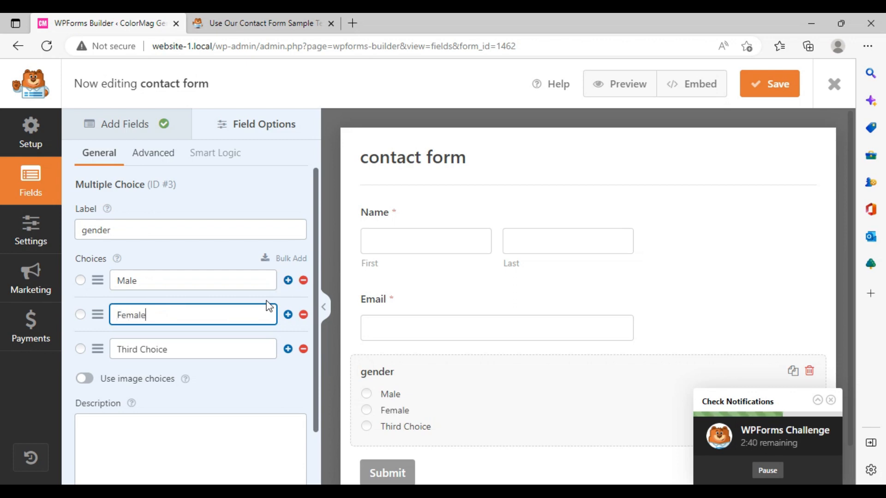
click(304, 349)
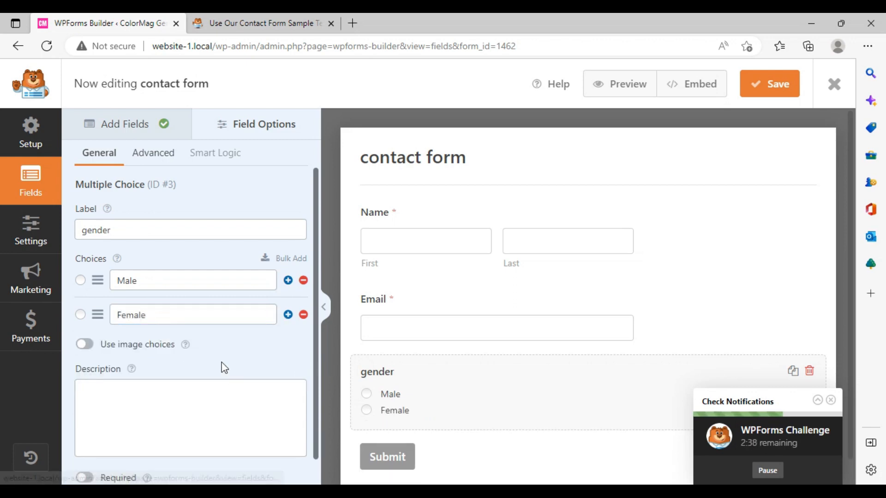
Try a library photo on the Male choice, remove it, and switch off image choices.
scroll(218, 358, down, 1)
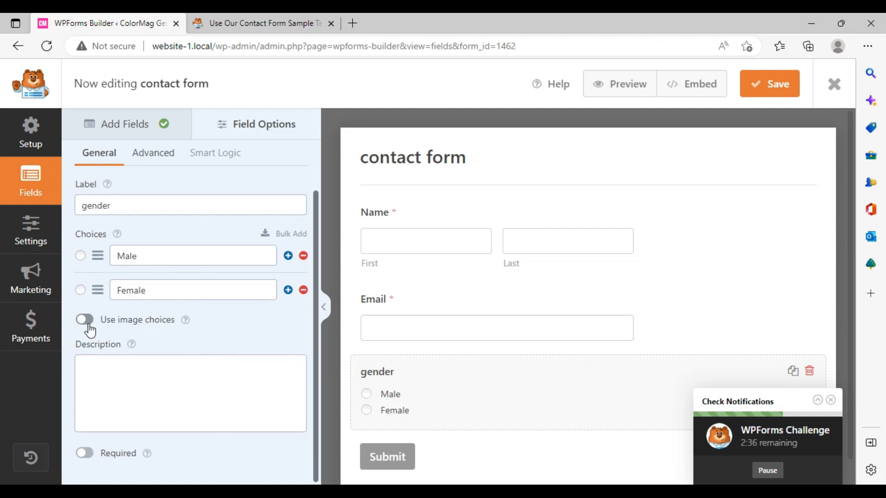
click(84, 320)
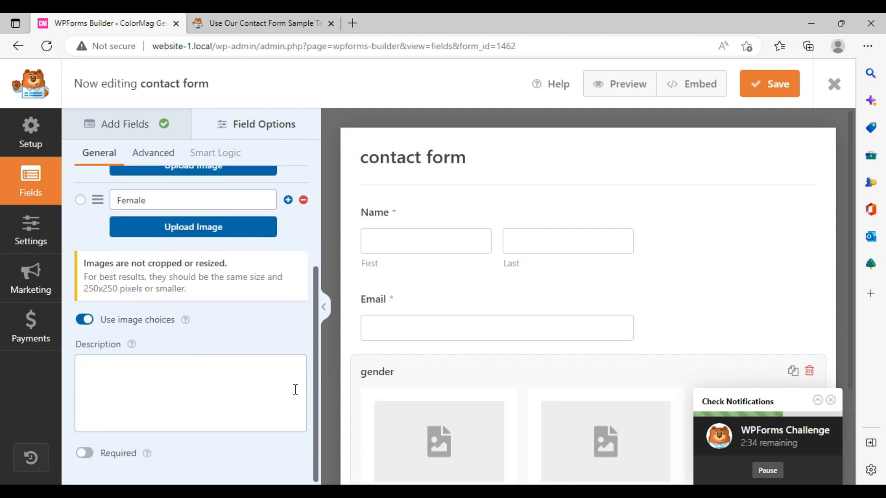
scroll(467, 411, down, 3)
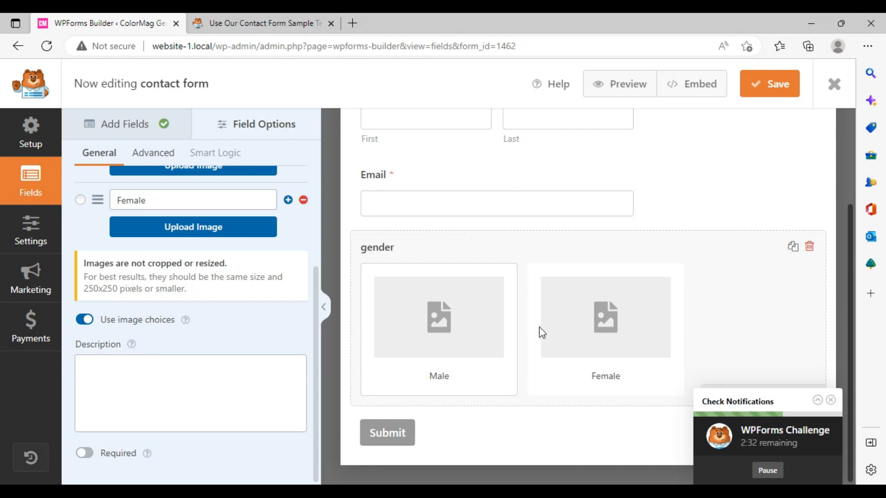
scroll(269, 332, up, 2)
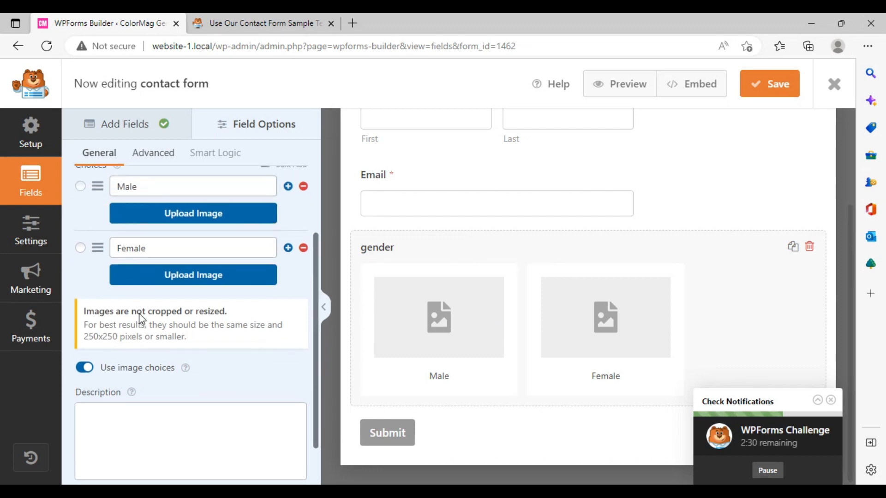
click(204, 214)
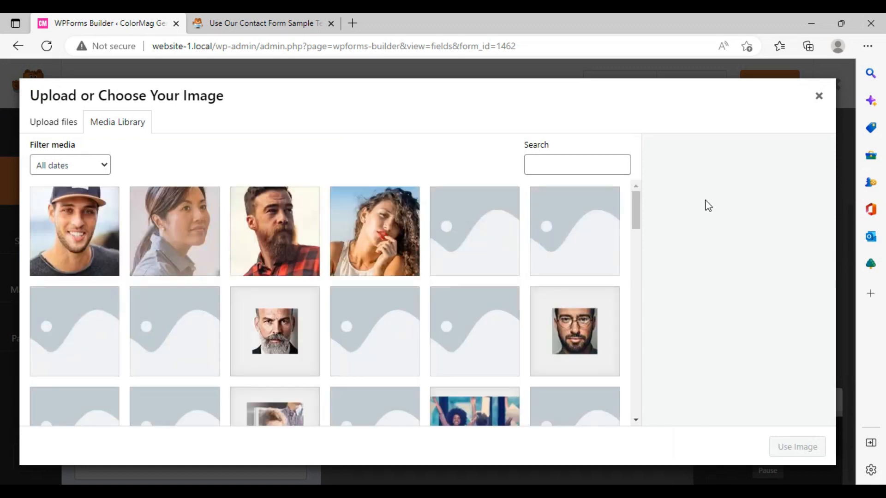
click(109, 256)
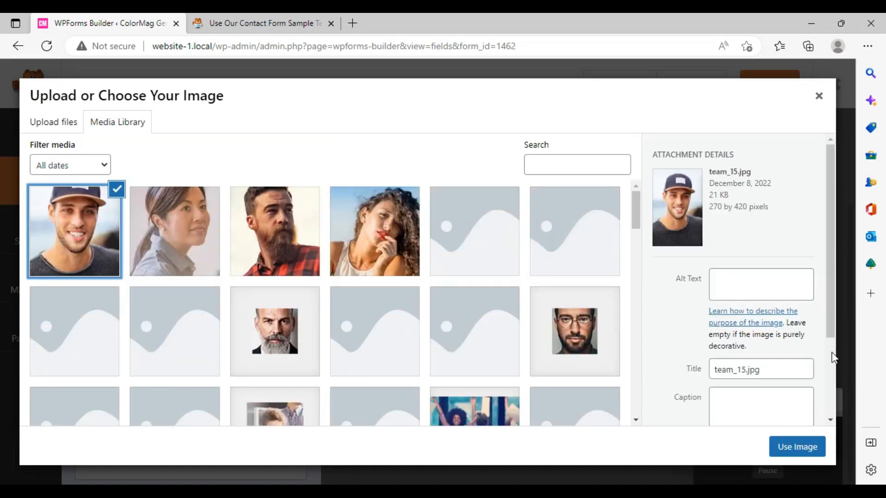
click(814, 447)
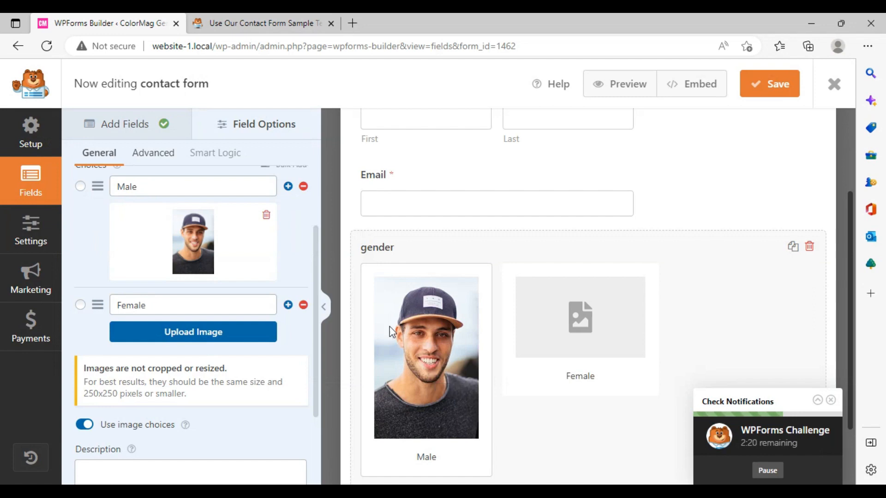
click(266, 215)
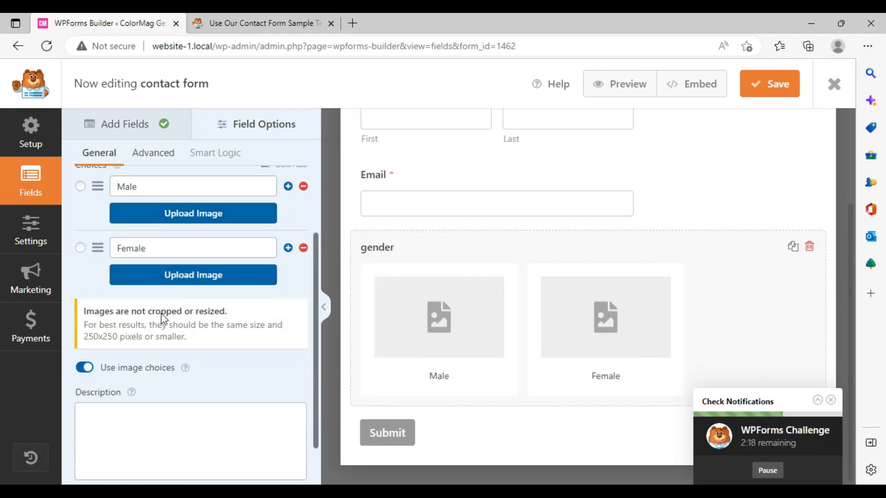
click(86, 367)
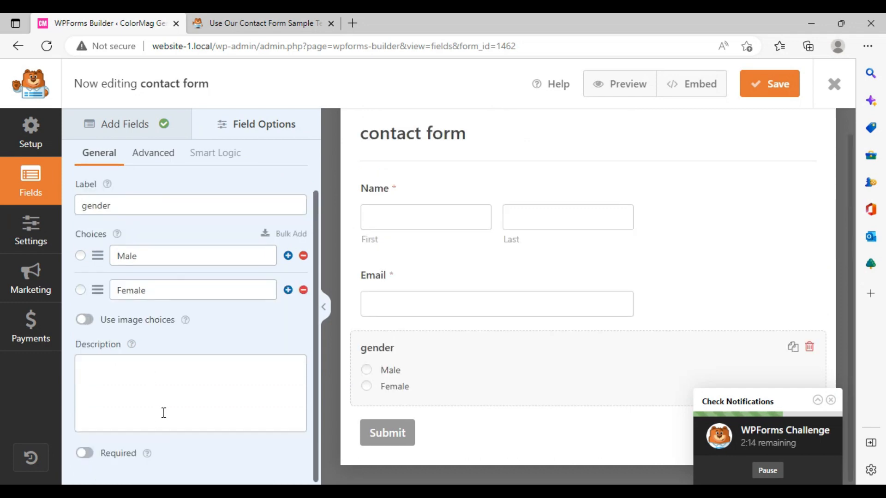
Make the gender question required and set its Choice Layout to Two Columns.
click(85, 454)
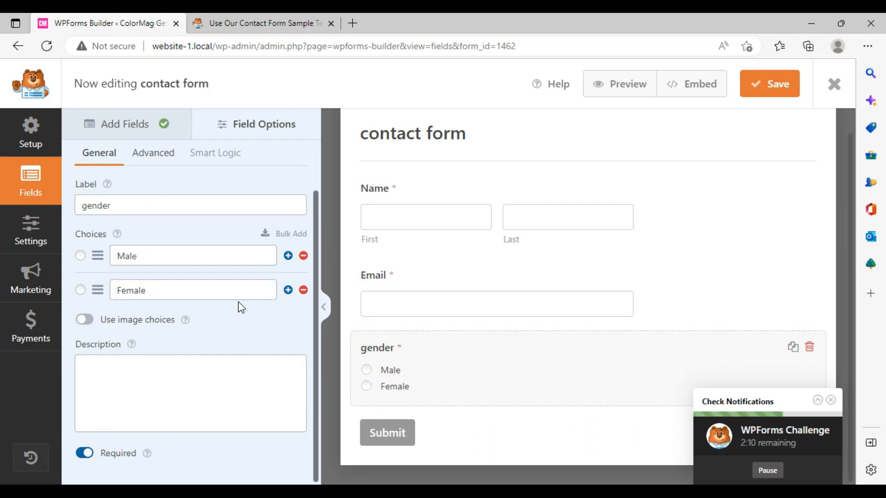
scroll(237, 300, up, 1)
click(156, 157)
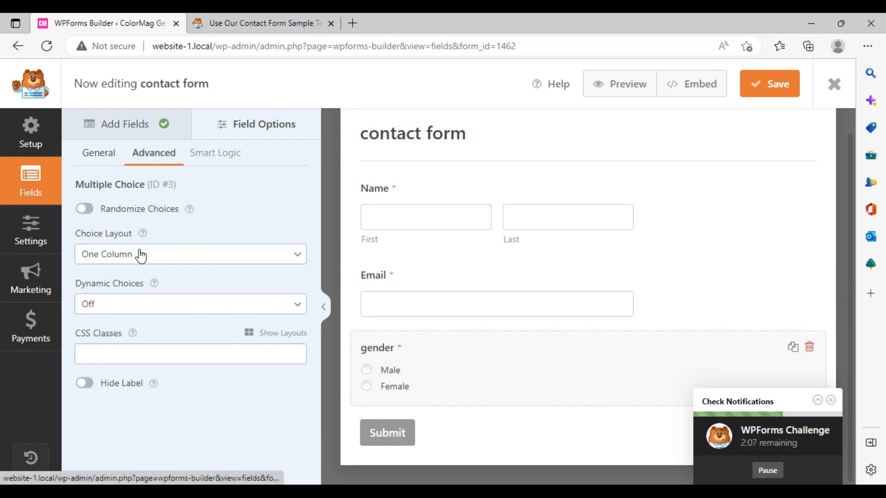
click(293, 257)
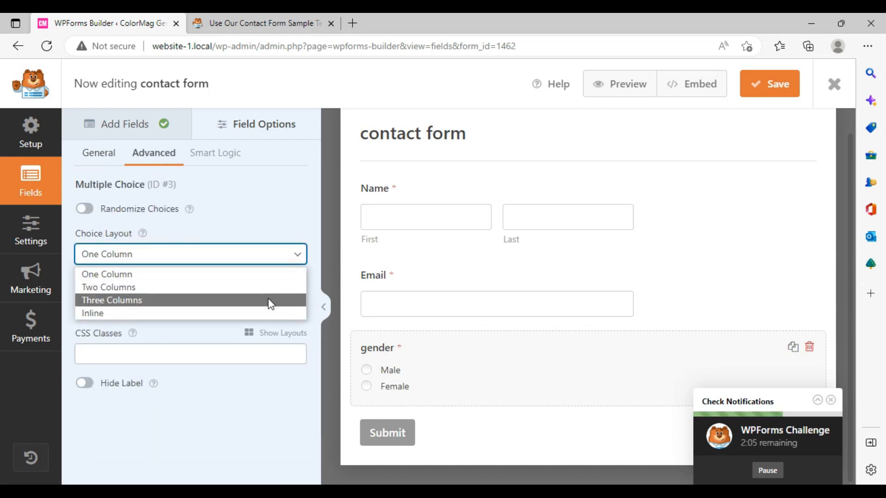
click(270, 290)
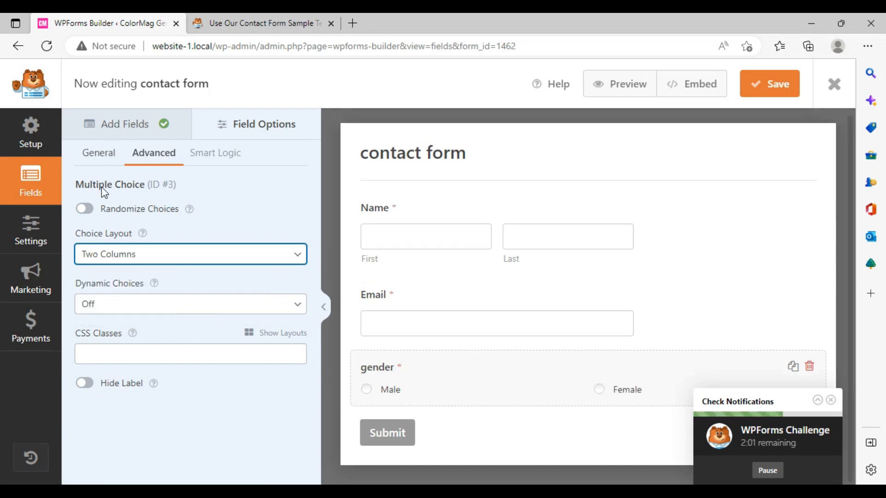
click(91, 210)
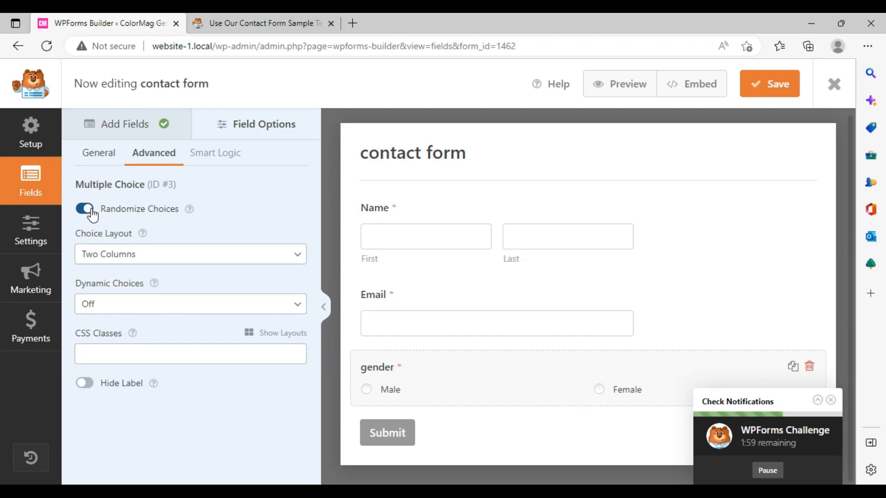
click(92, 210)
click(125, 124)
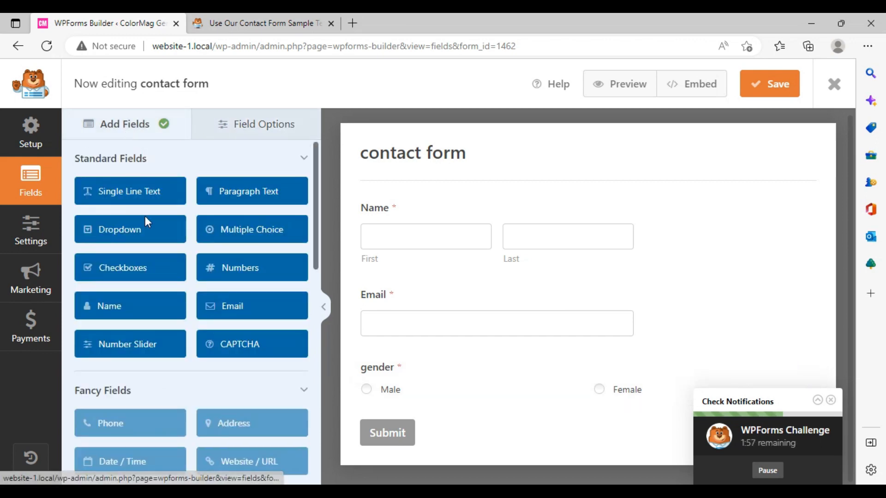
Add a required Paragraph Text field labelled 'About your project'.
click(237, 193)
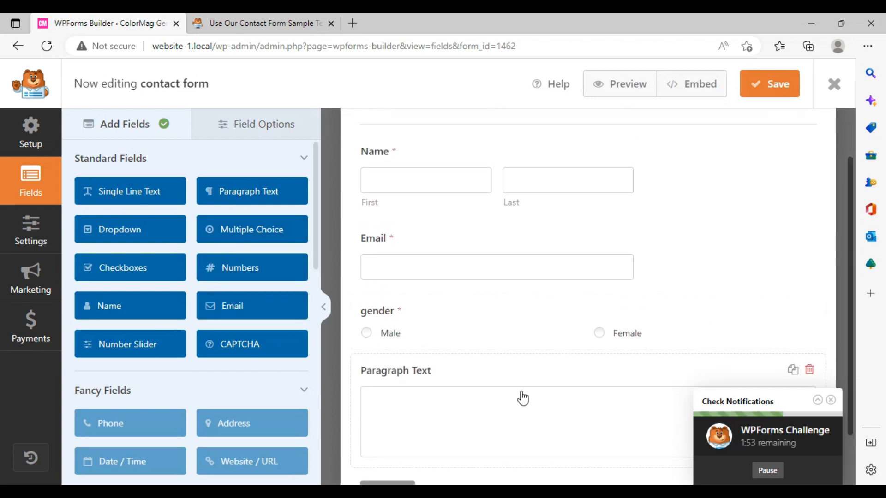
click(522, 400)
click(231, 239)
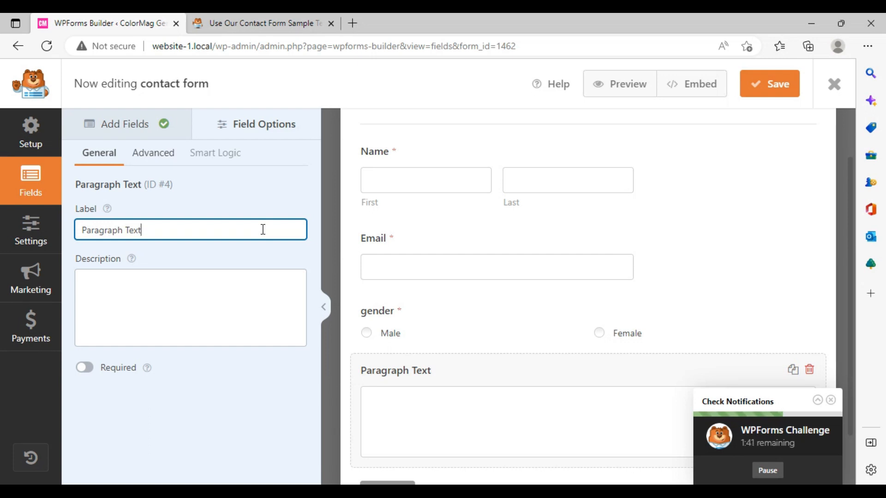
key(BackSpace)
key(BackSpace)
key(BackSpace)
key(BackSpace)
key(BackSpace)
key(BackSpace)
key(BackSpace)
key(BackSpace)
key(BackSpace)
key(BackSpace)
key(BackSpace)
key(BackSpace)
key(BackSpace)
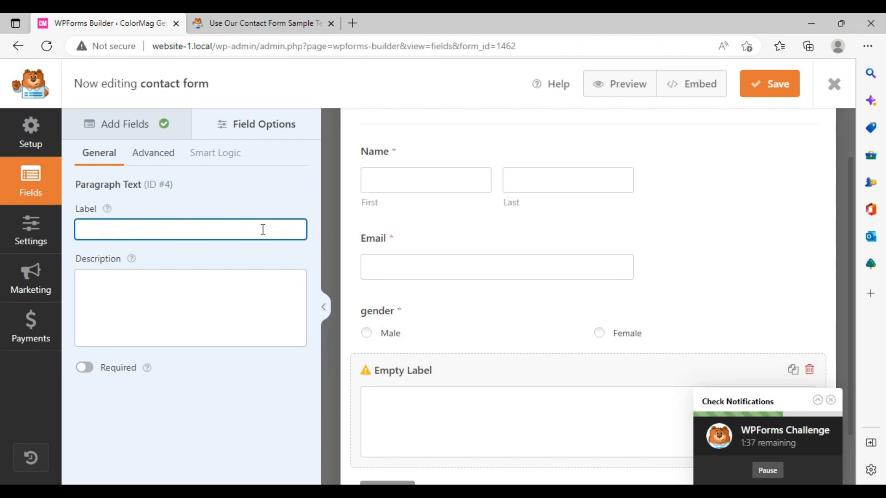
text(Abou)
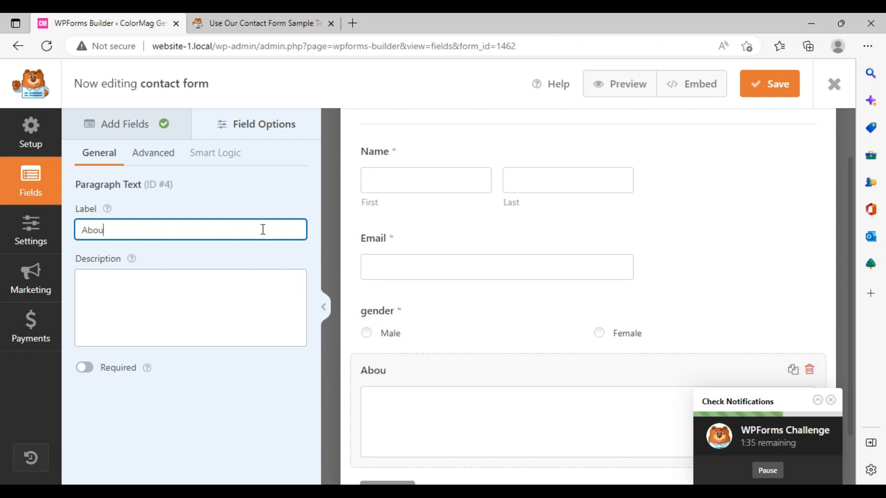
text(t your)
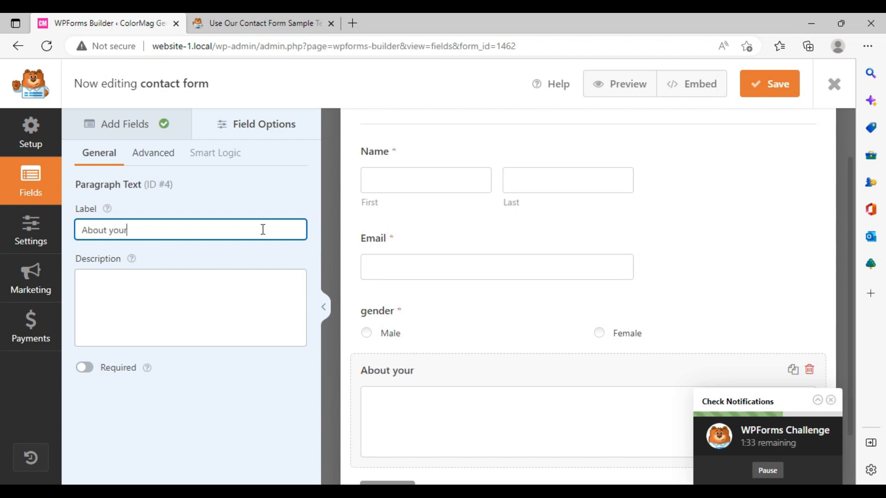
text( prohjw)
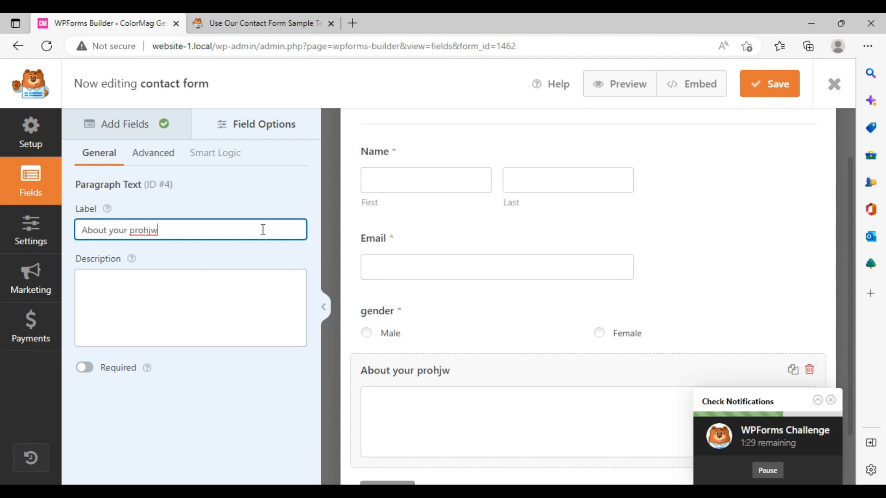
key(BackSpace)
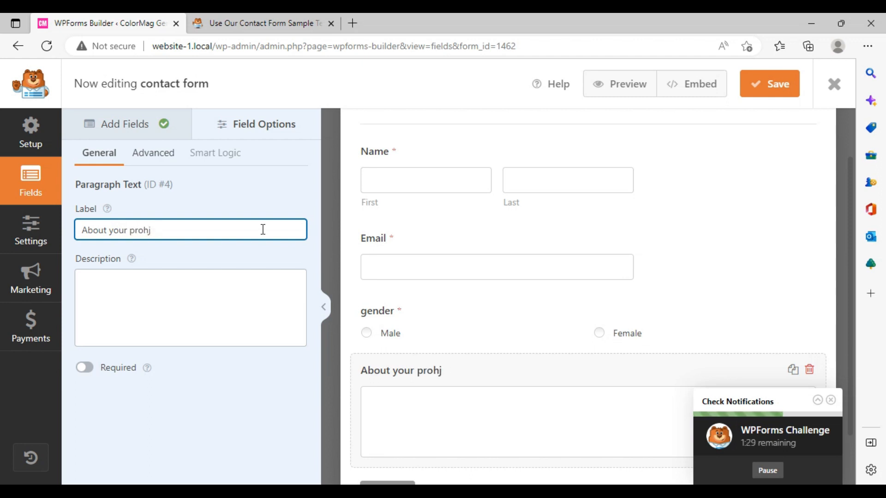
text(ject)
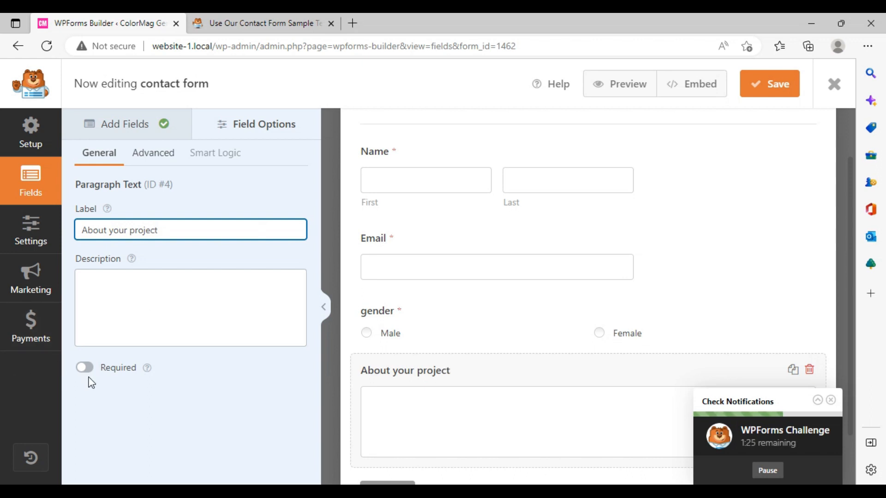
click(81, 368)
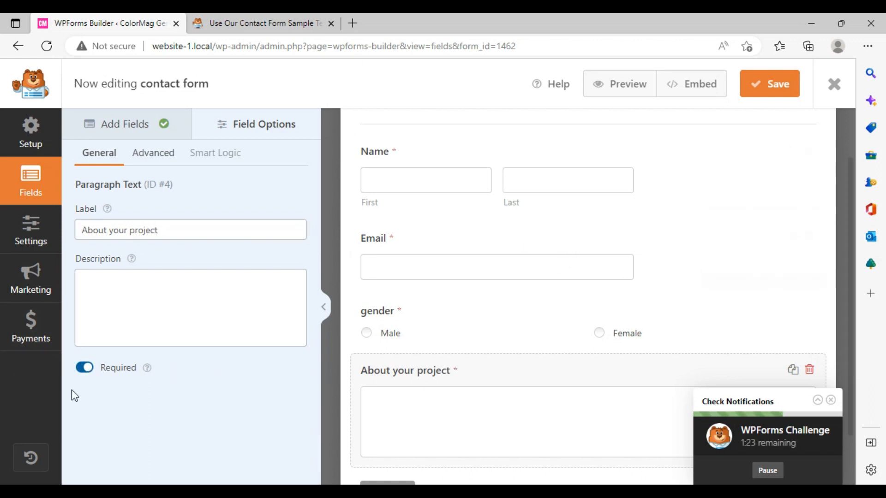
Save the form and try dragging the Email field to reorder it.
click(780, 86)
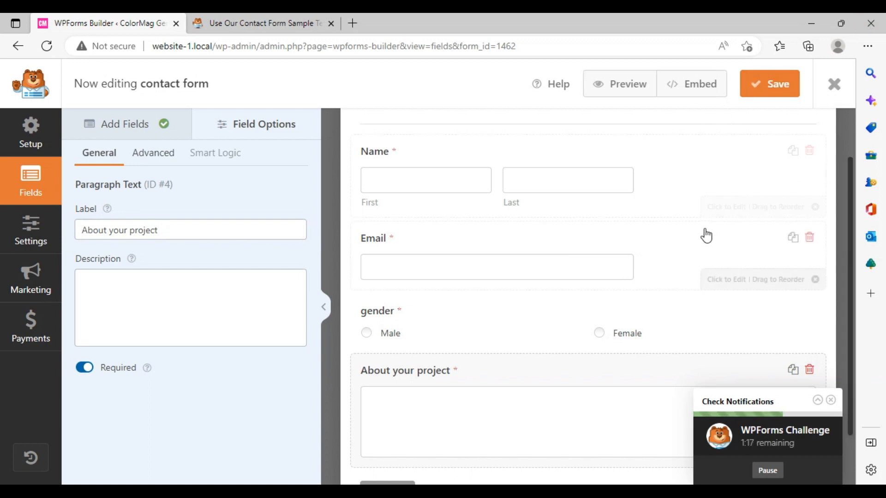
mouse_move(677, 250)
mouse_down()
mouse_move(662, 174)
mouse_move(684, 235)
mouse_move(669, 236)
mouse_move(655, 160)
mouse_move(691, 240)
mouse_up()
scroll(653, 297, down, 1)
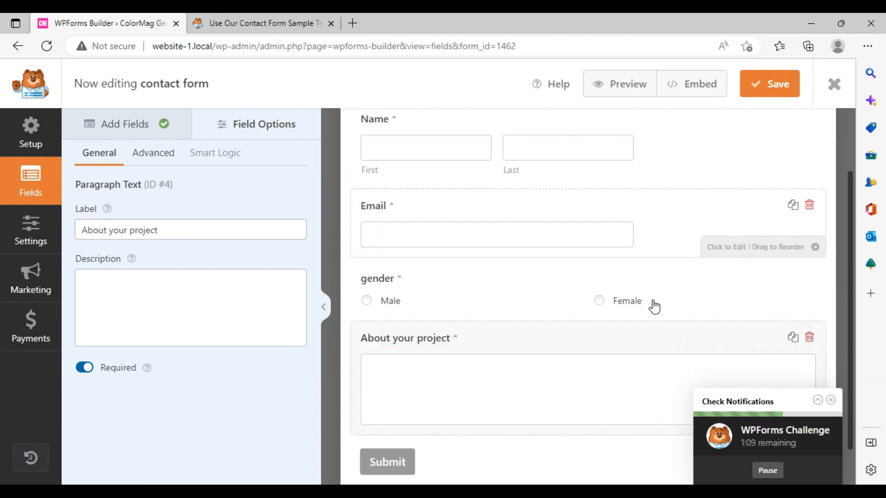
scroll(650, 306, down, 1)
scroll(645, 307, up, 4)
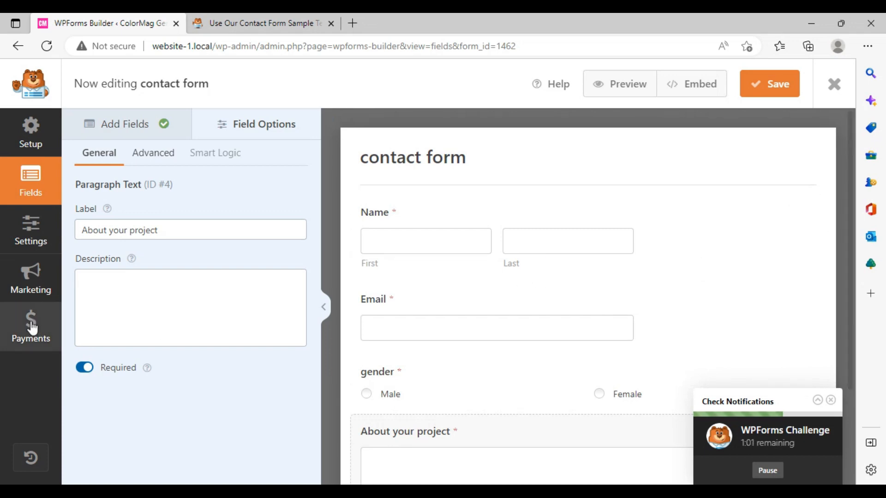
Open the form's Settings and dismiss the notification and embed prompts.
click(41, 242)
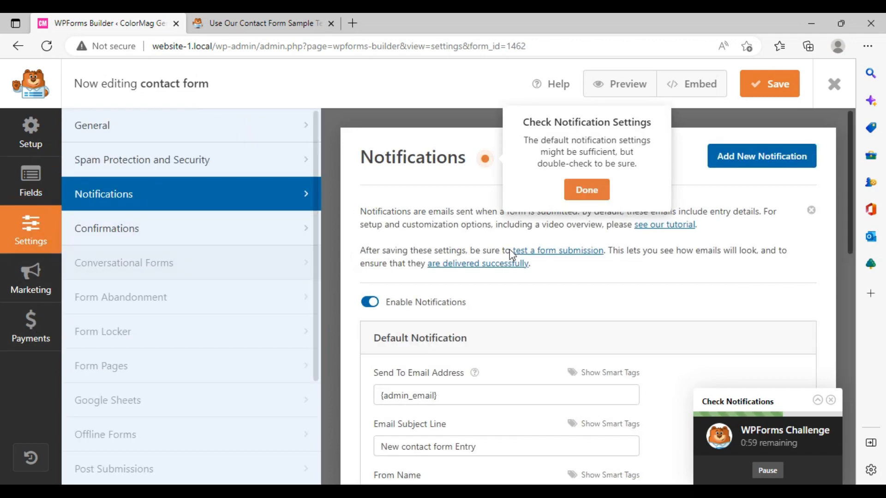
click(587, 191)
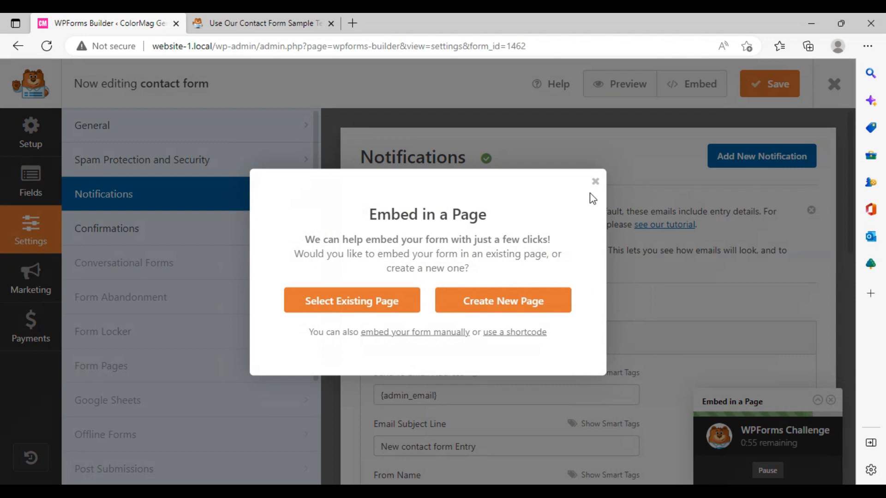
click(596, 182)
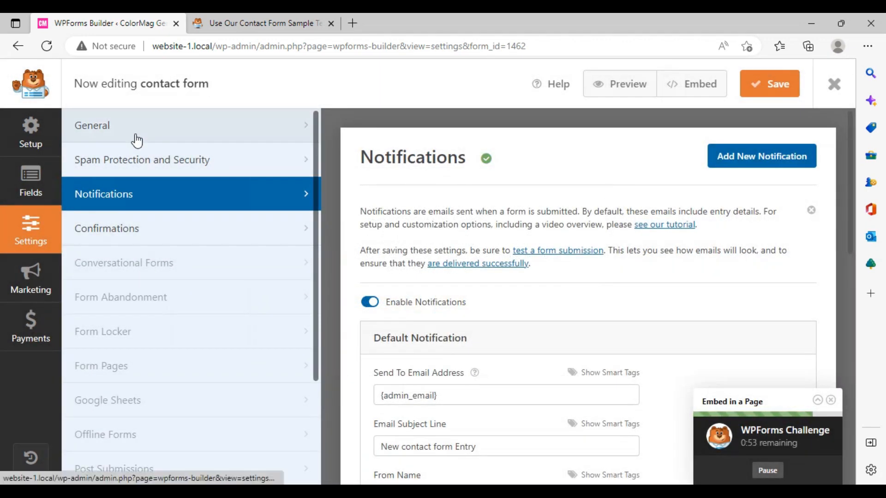
Review the Submit Button Text fields in General settings, then go to Notifications.
click(137, 140)
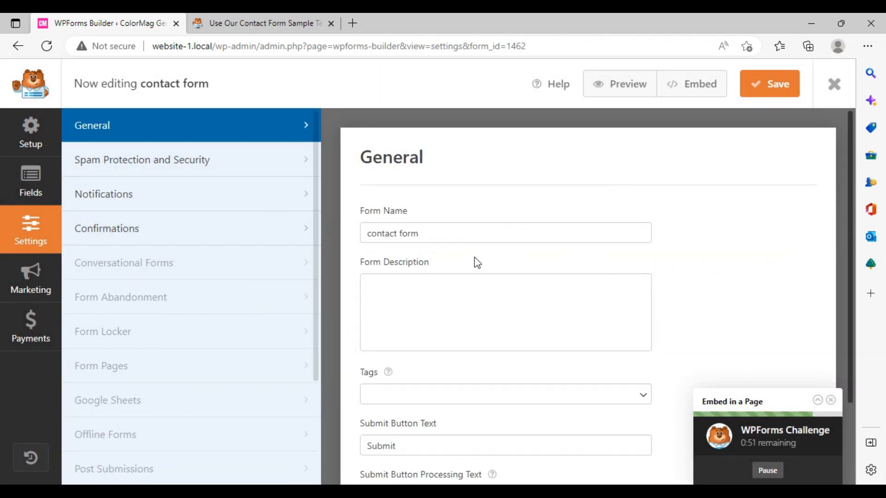
scroll(489, 299, down, 2)
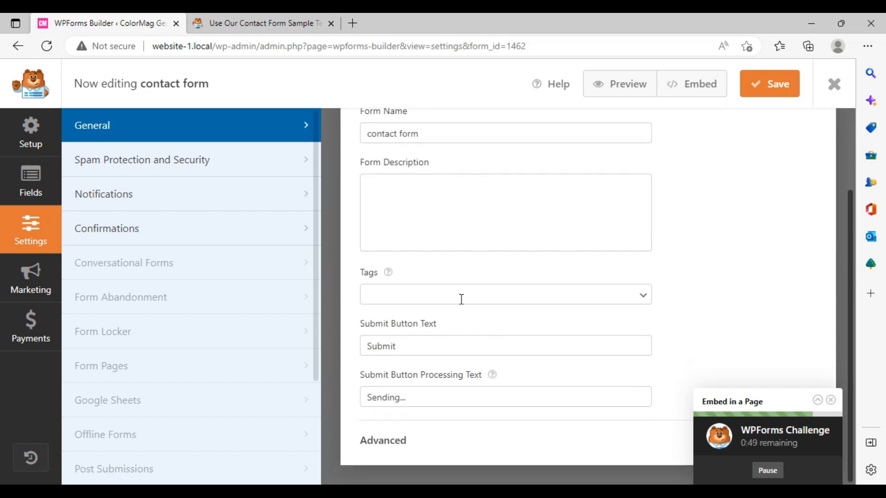
click(473, 345)
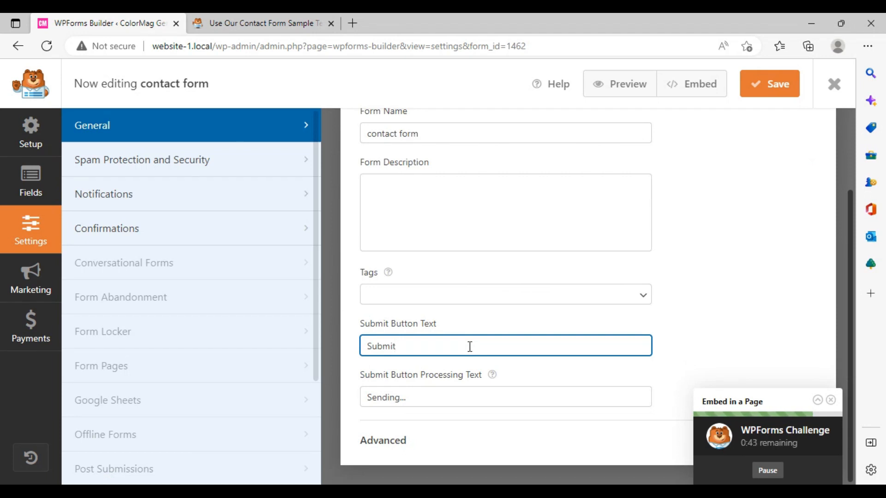
click(482, 390)
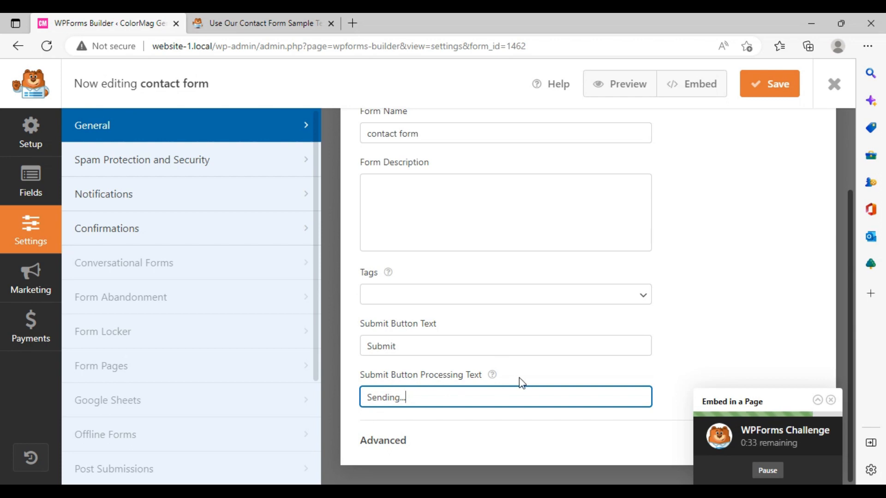
scroll(524, 381, up, 2)
click(234, 200)
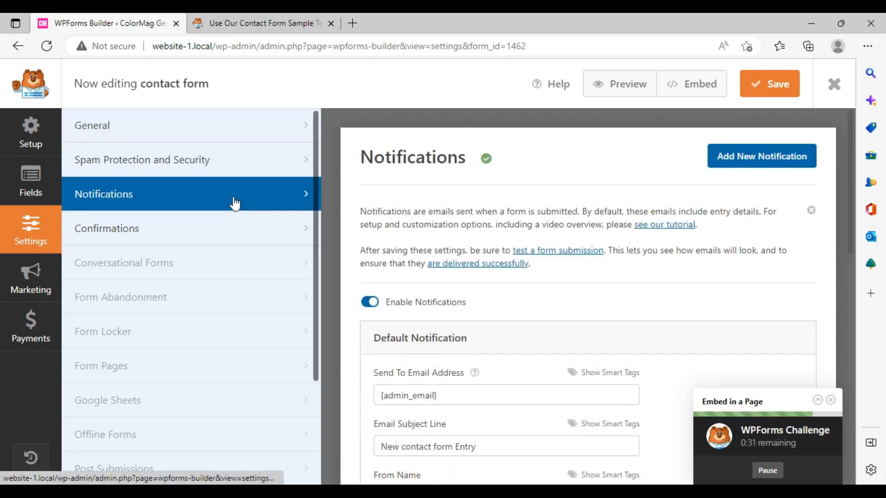
Delete the {admin_email} tag from the Default Notification's Send To Email Address field.
scroll(468, 290, down, 3)
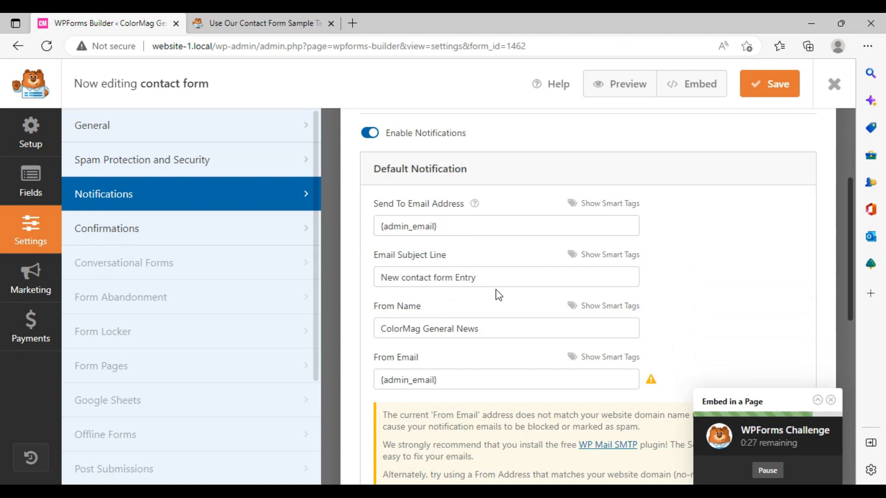
click(499, 272)
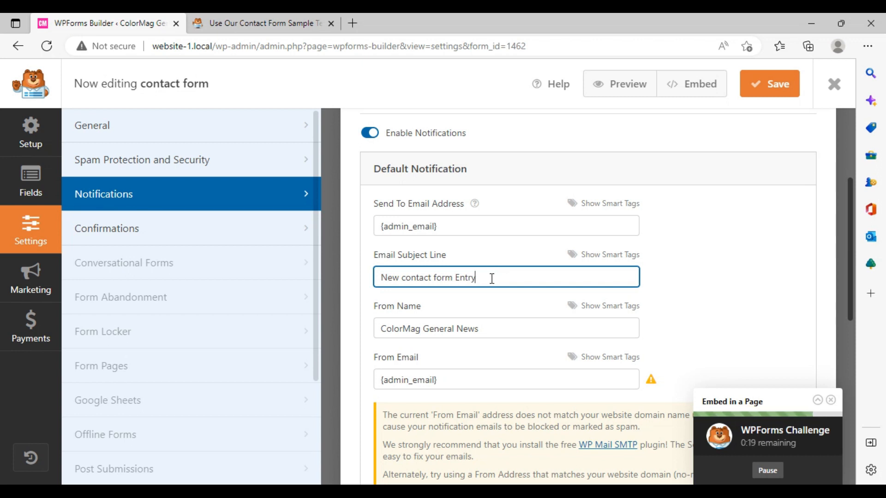
click(483, 228)
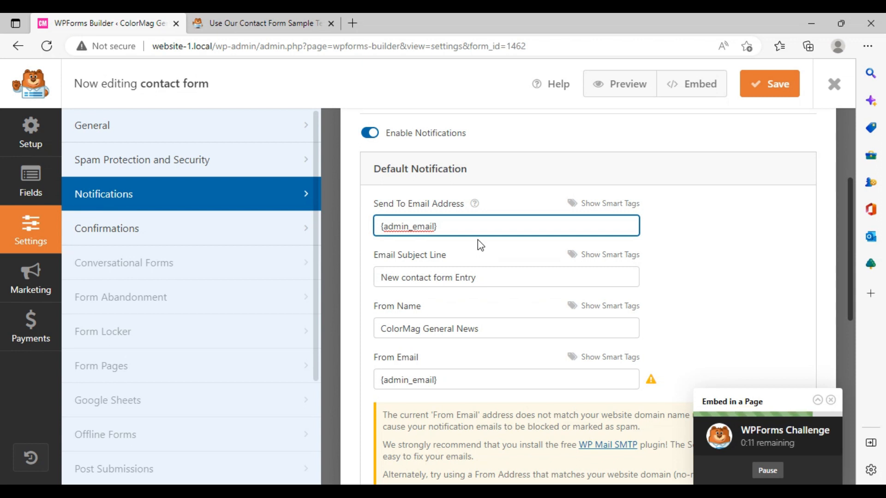
key(BackSpace)
key(BackSpace)
key(BackSpace)
key(BackSpace)
key(BackSpace)
key(BackSpace)
key(BackSpace)
key(BackSpace)
key(BackSpace)
key(BackSpace)
key(BackSpace)
key(BackSpace)
key(BackSpace)
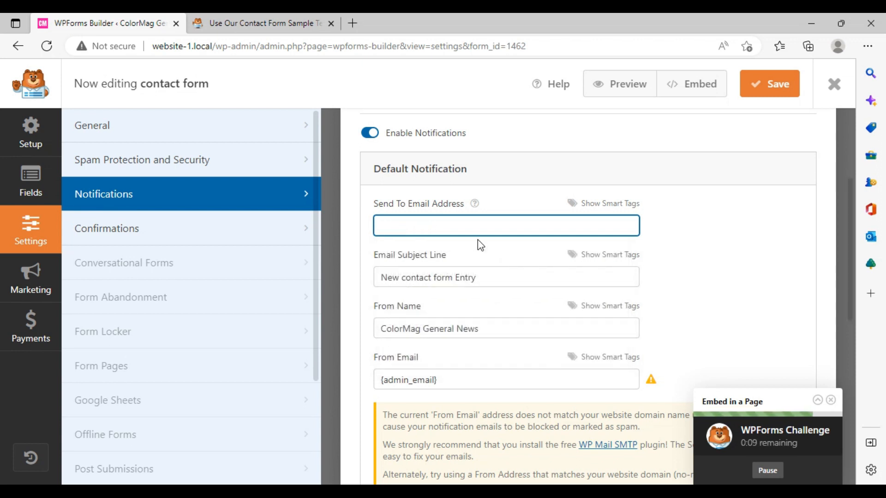
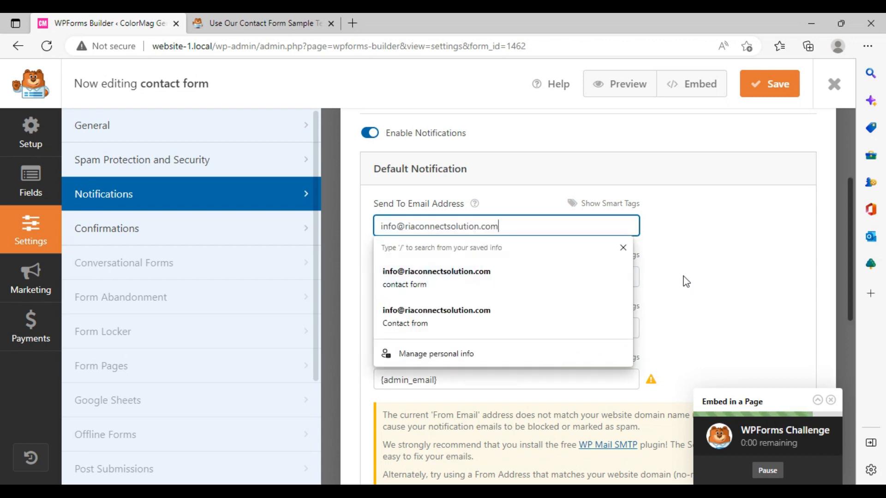
Enter the business info e-mail address as the notification recipient, fixing the .com typo.
click(694, 272)
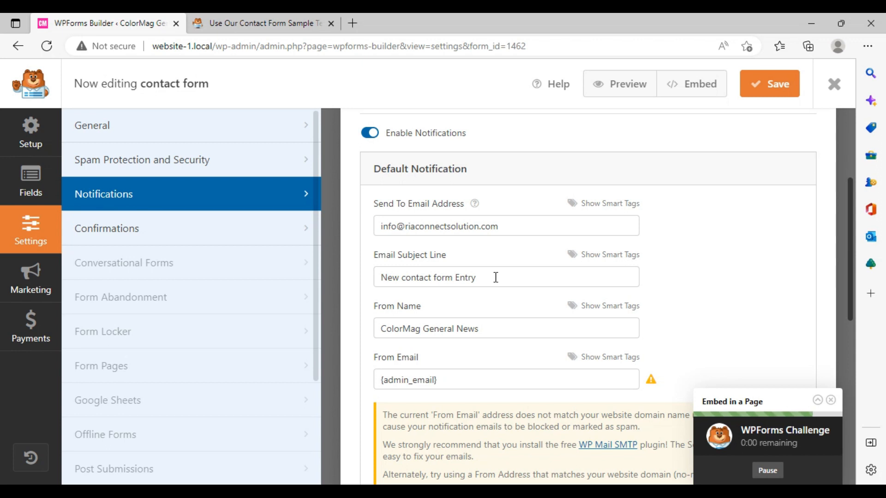
Check the notification's From Name and save the form.
scroll(496, 280, down, 2)
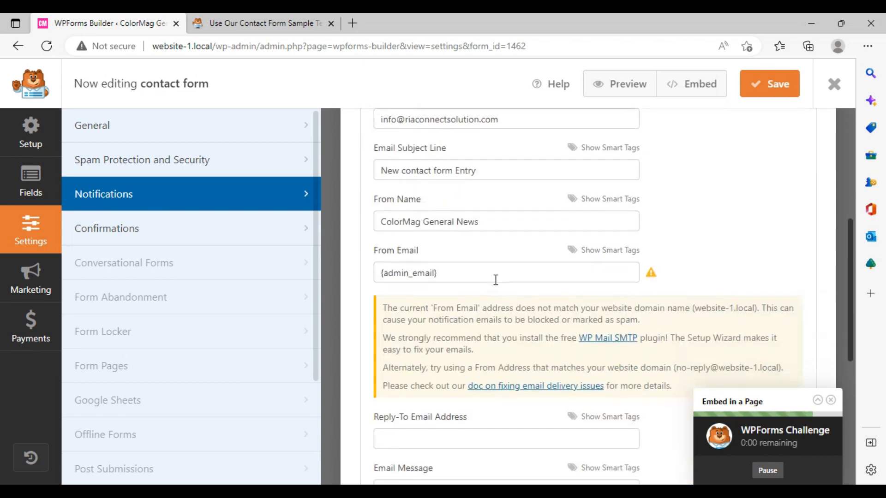
click(489, 216)
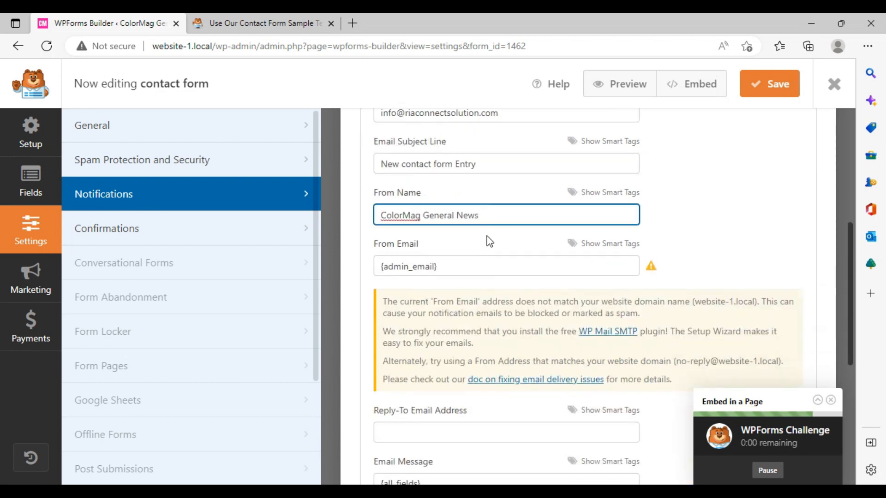
scroll(512, 255, down, 1)
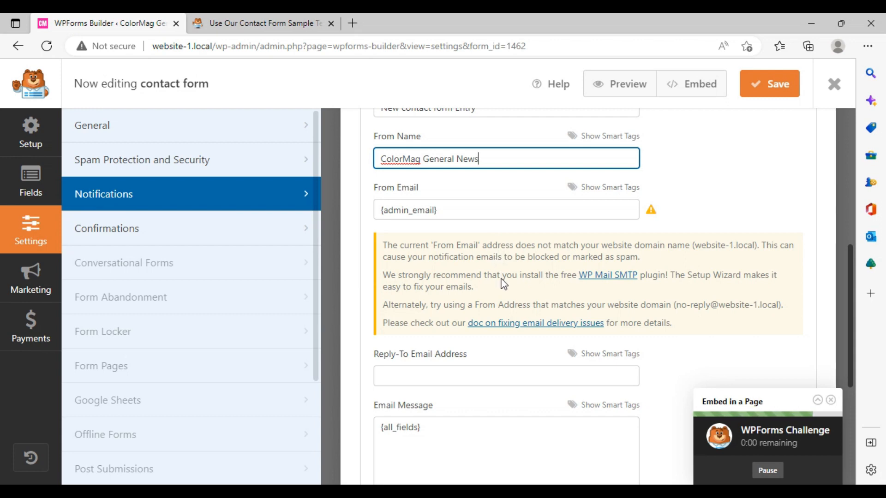
scroll(504, 284, down, 4)
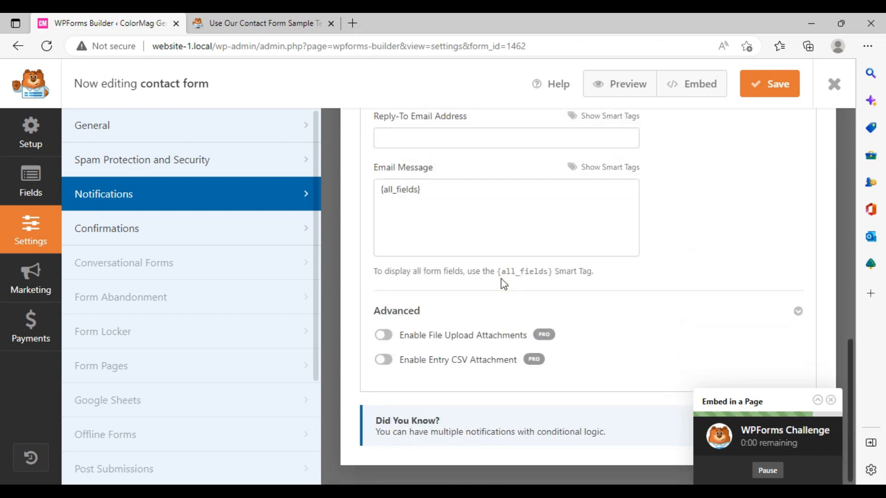
click(794, 79)
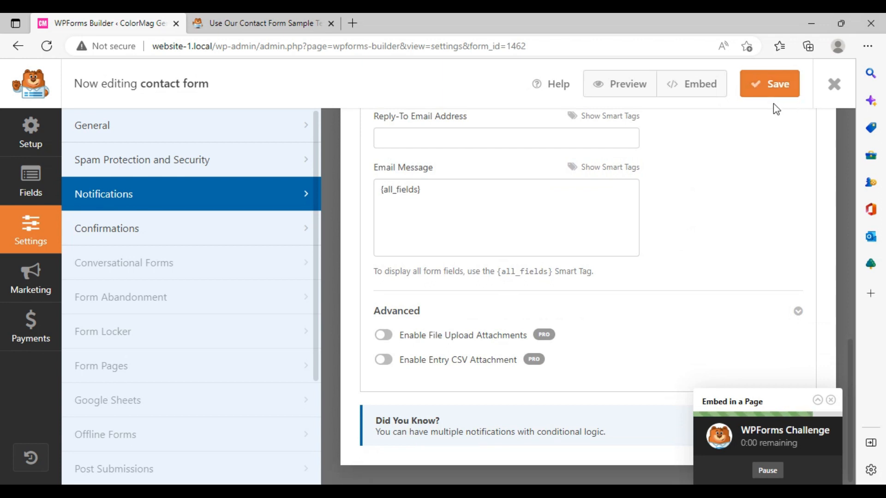
Leave the form builder and start a new page from Pages > Add New.
click(24, 51)
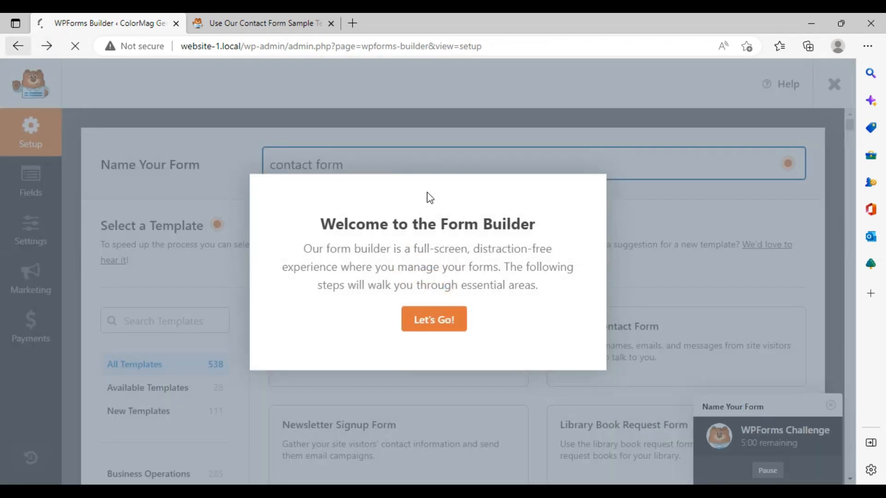
click(16, 48)
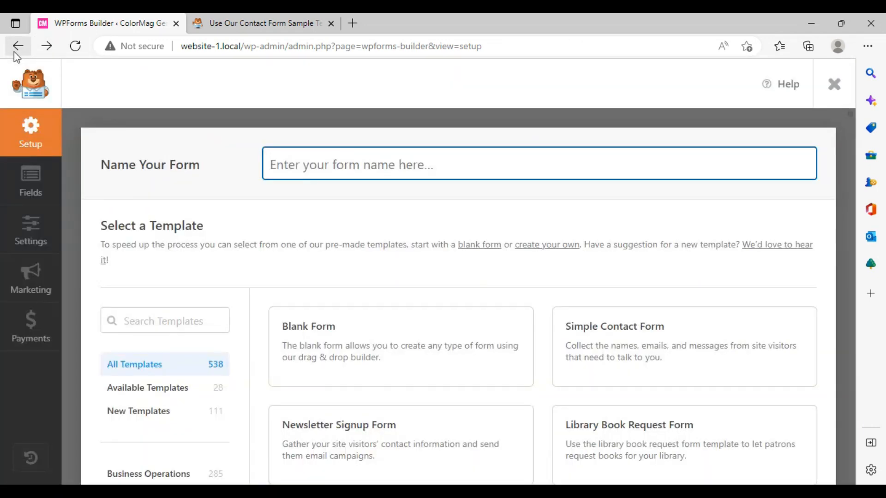
click(14, 52)
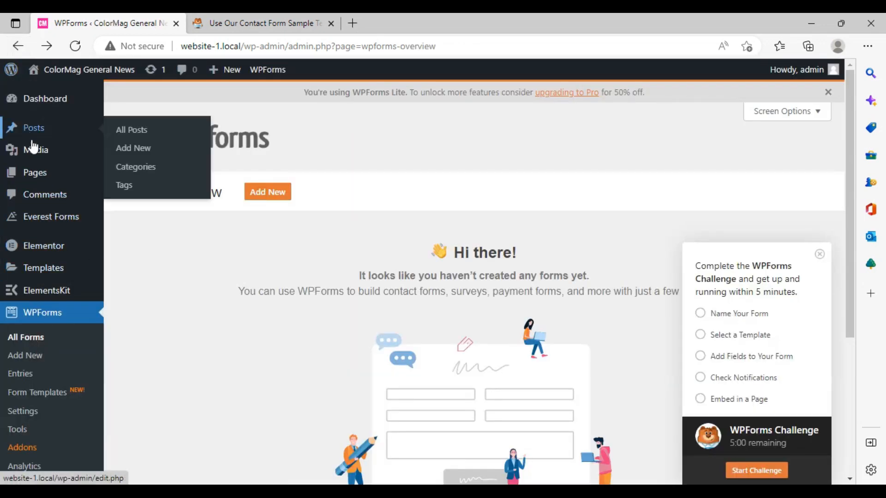
mouse_move(40, 172)
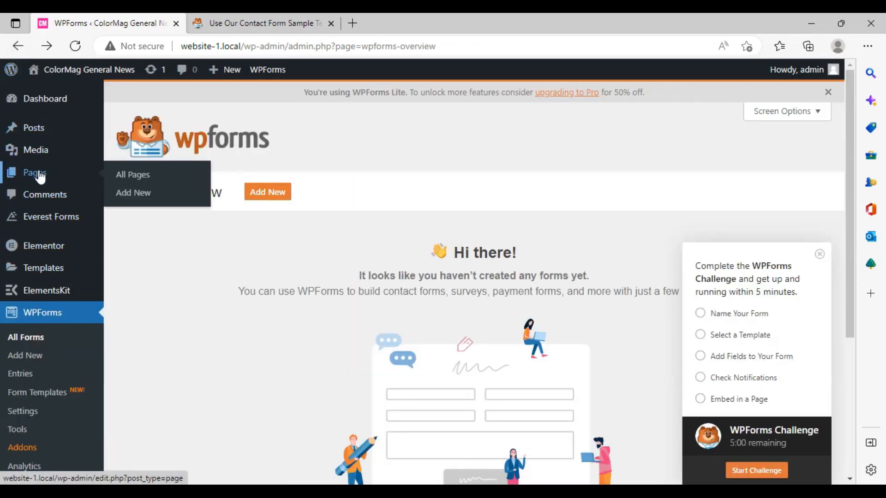
click(132, 195)
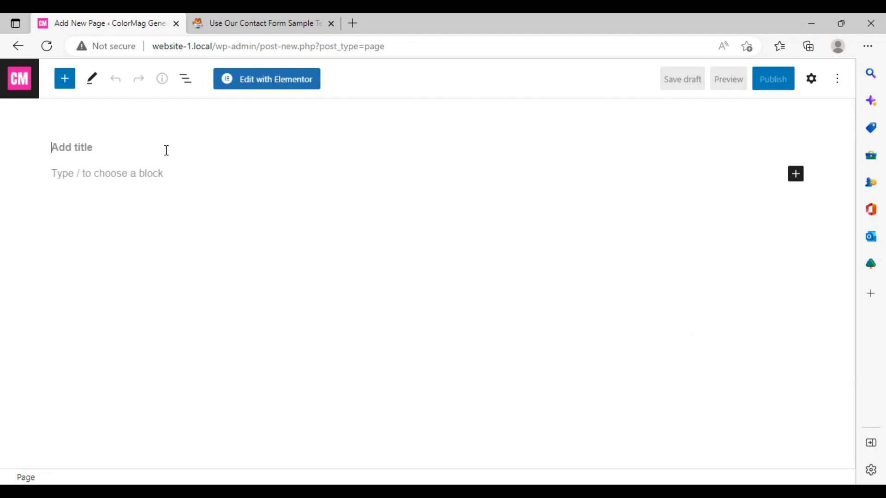
Title the page 'Contact us', publish it, and open it in Elementor.
text(c)
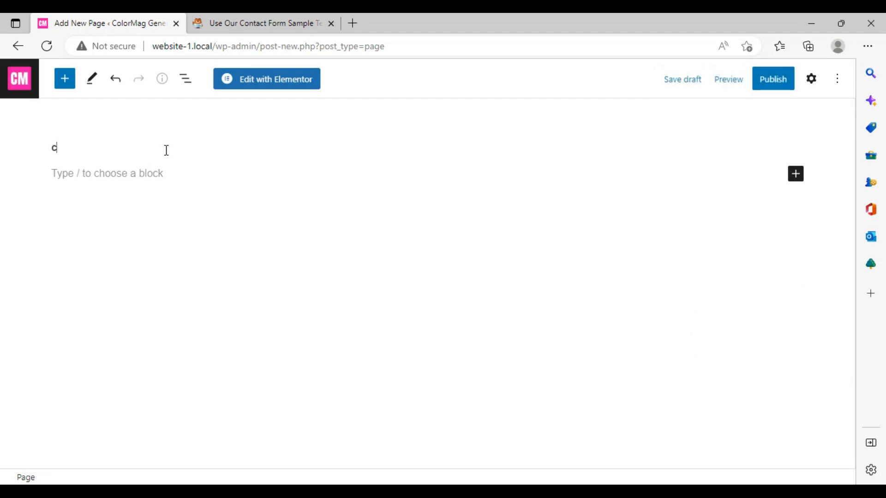
key(BackSpace)
text(Contact us)
click(781, 78)
click(749, 78)
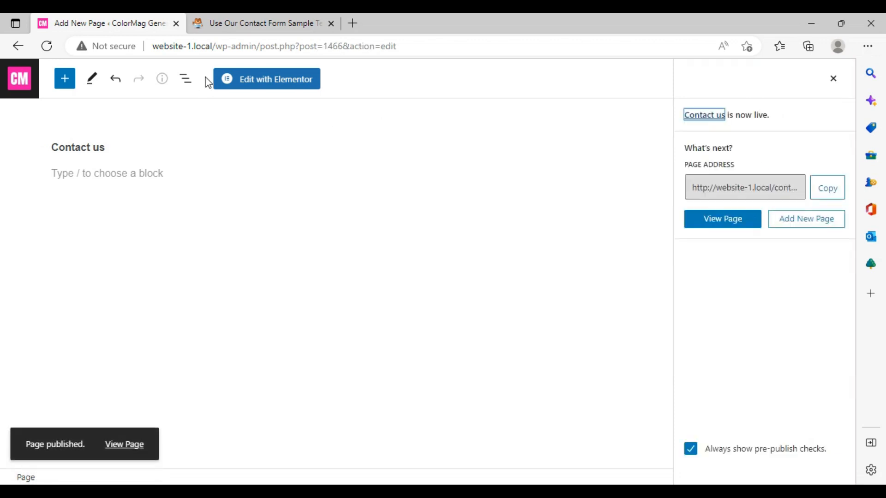
click(284, 80)
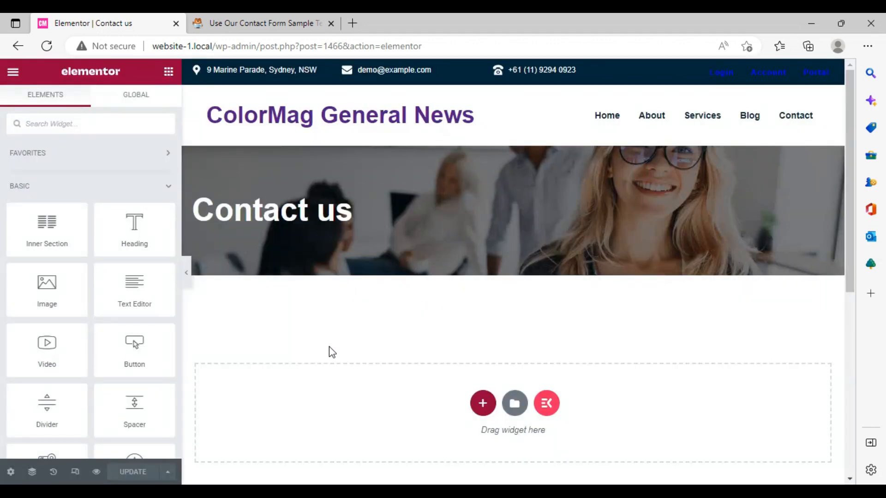
Add a single-column section below the Contact us banner.
scroll(319, 339, down, 4)
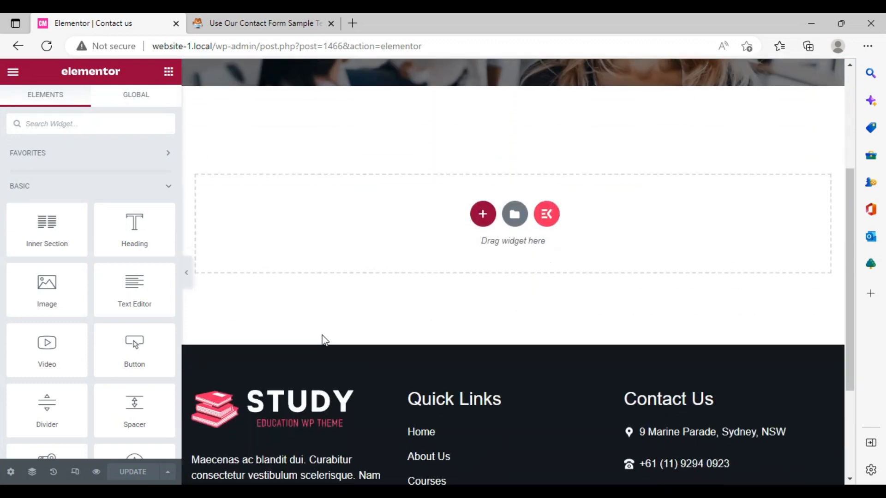
scroll(325, 341, up, 4)
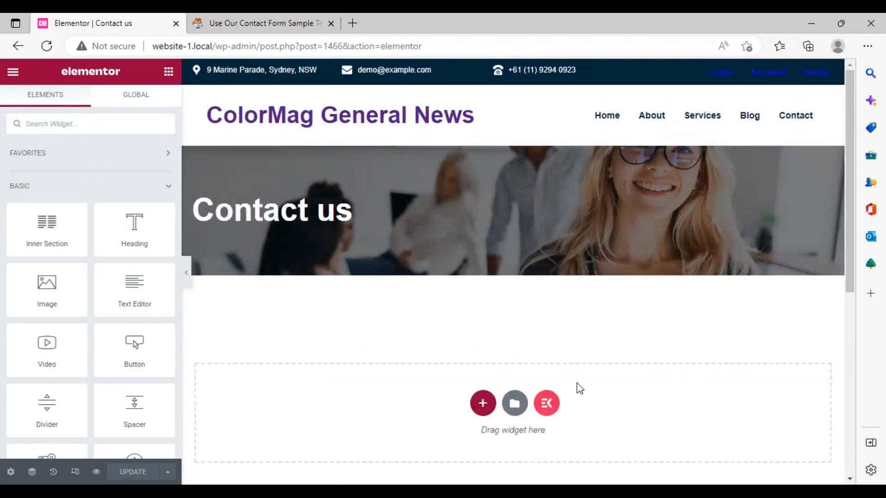
click(482, 402)
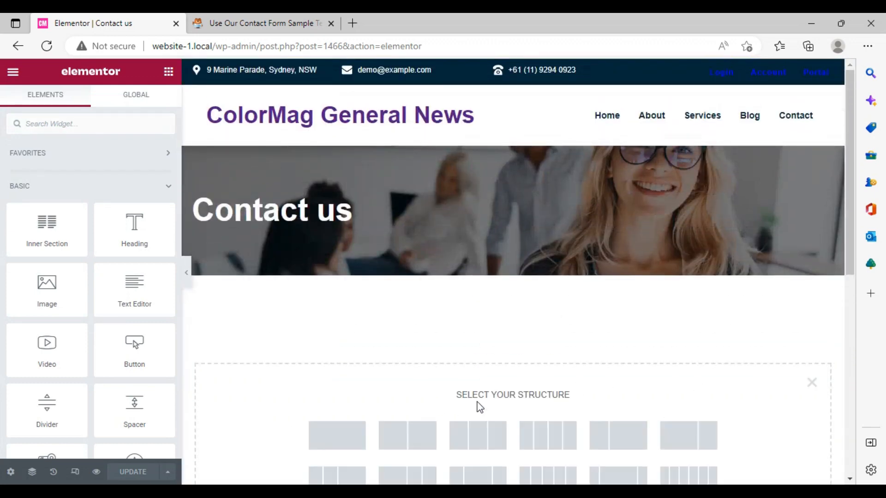
click(355, 438)
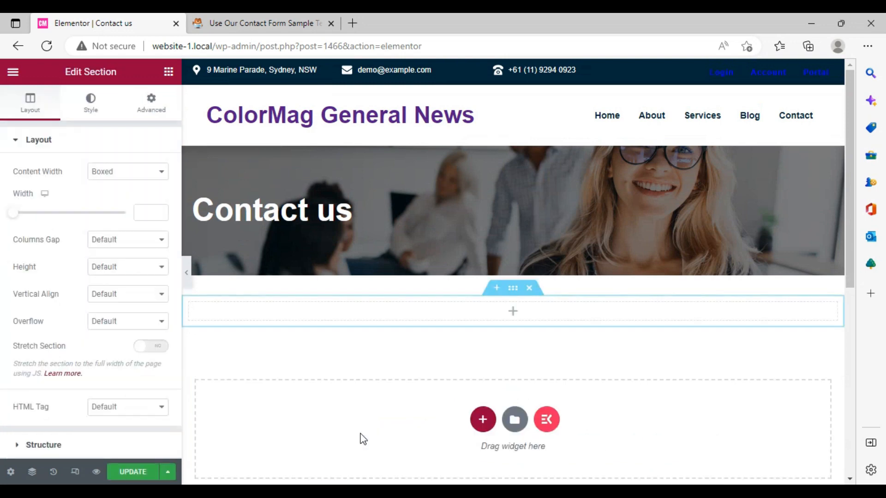
Place a WPForms widget in the section showing 'contact form', then update the page.
click(509, 312)
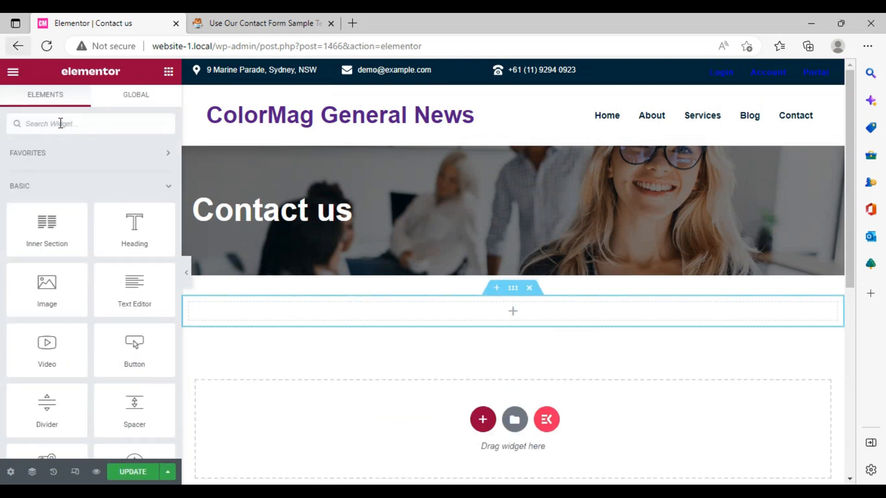
text(wp)
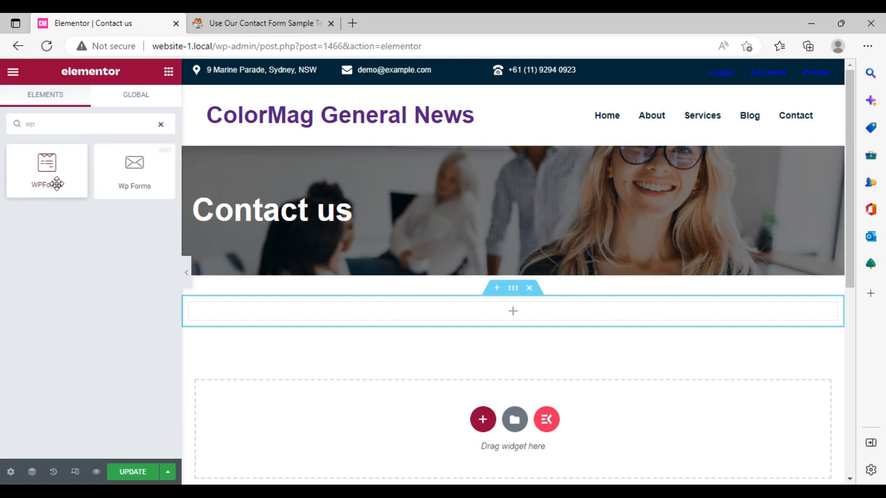
drag(57, 184, 478, 328)
drag(31, 170, 505, 307)
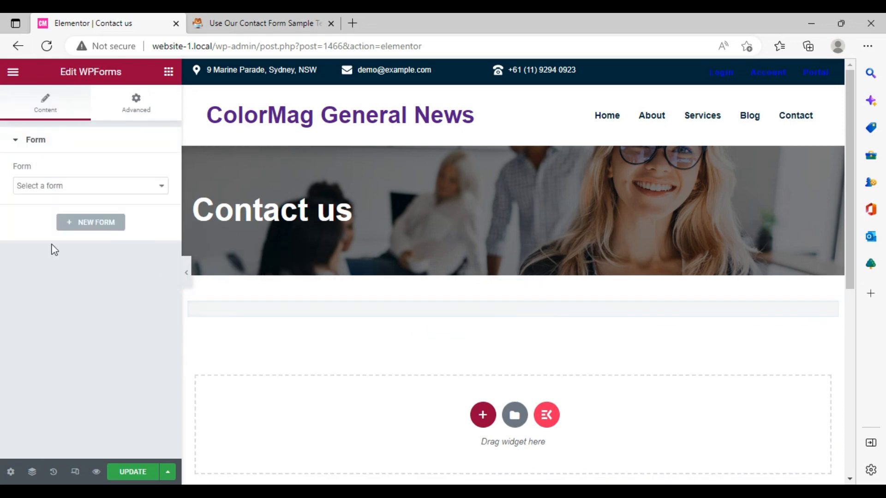
click(140, 190)
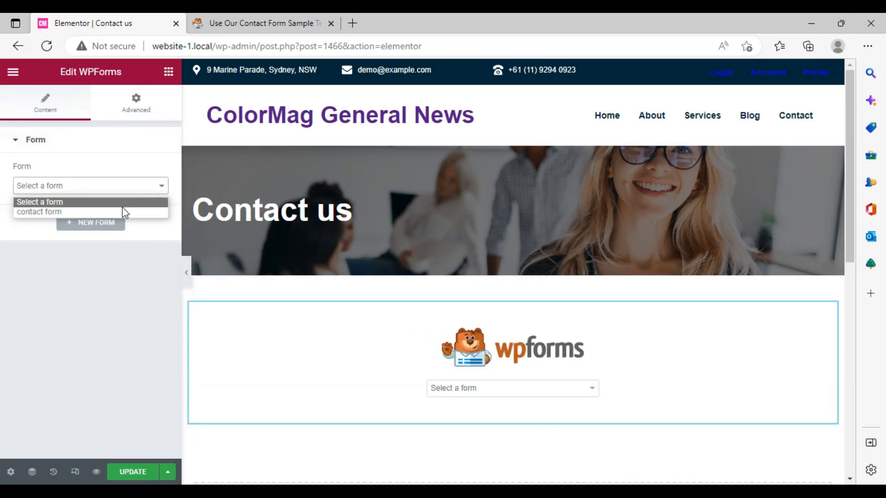
click(120, 213)
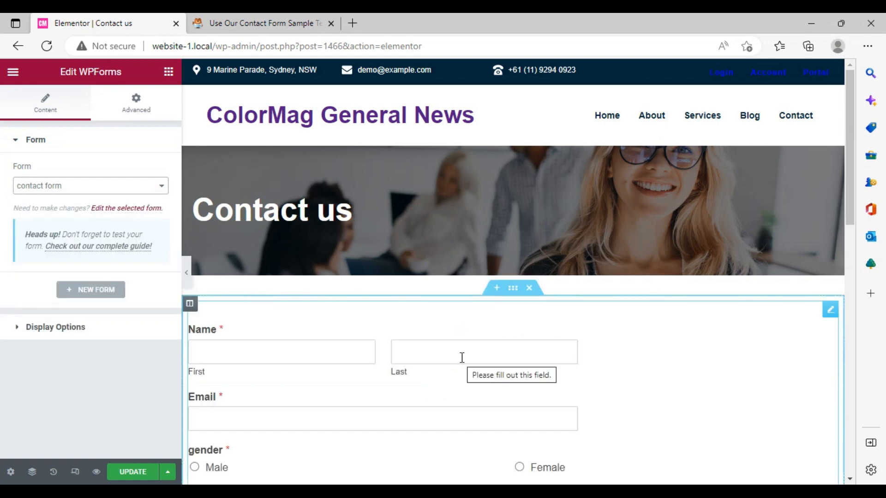
scroll(460, 358, down, 8)
scroll(457, 361, up, 8)
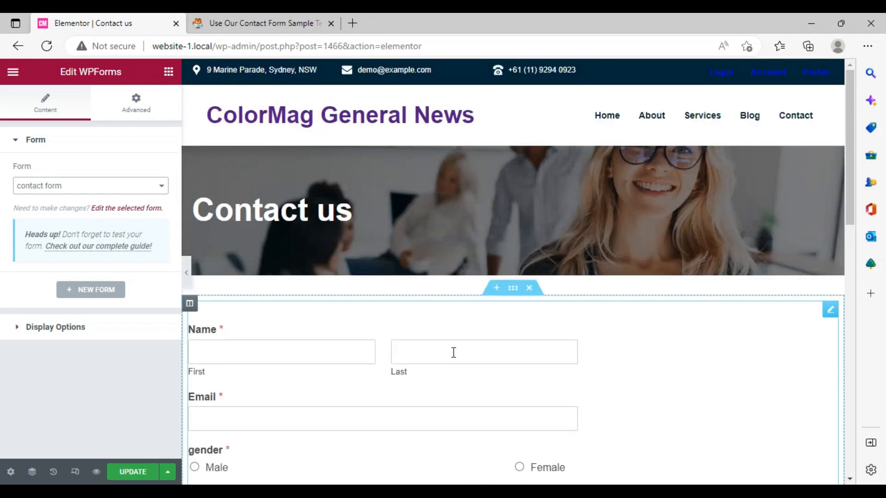
click(128, 472)
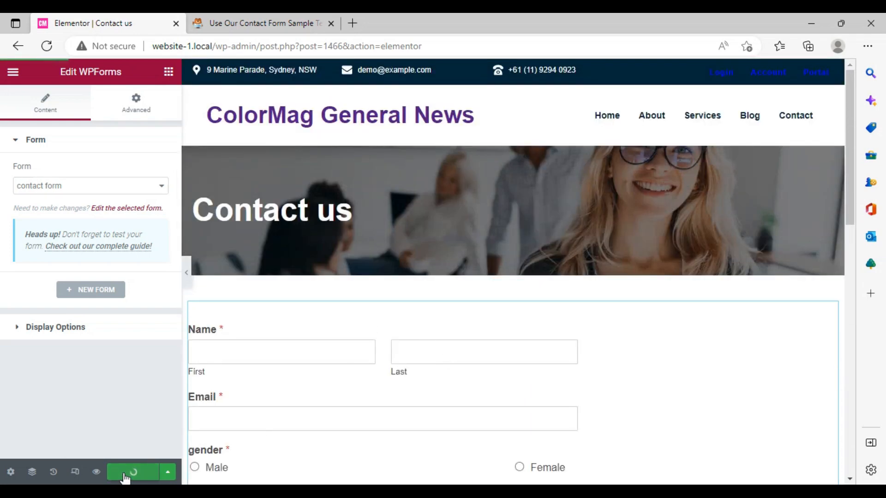
Preview the Contact us page with its contact form in a new tab, then return to Elementor.
click(96, 472)
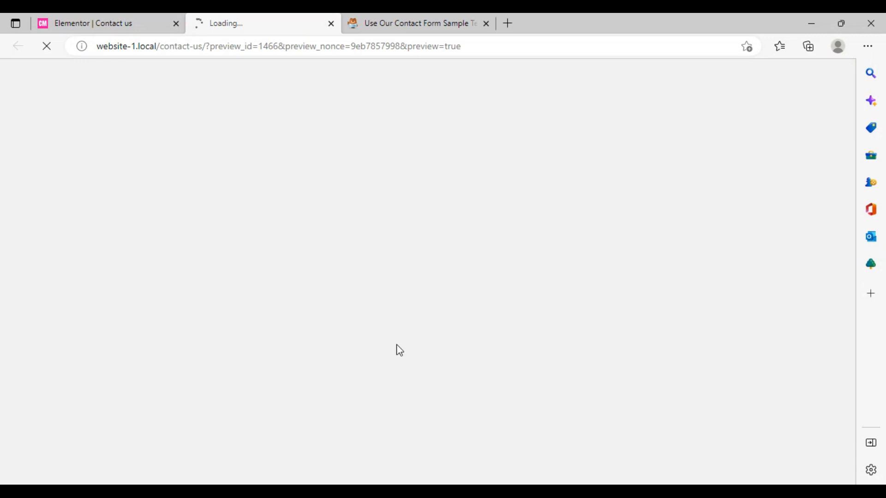
scroll(386, 335, down, 6)
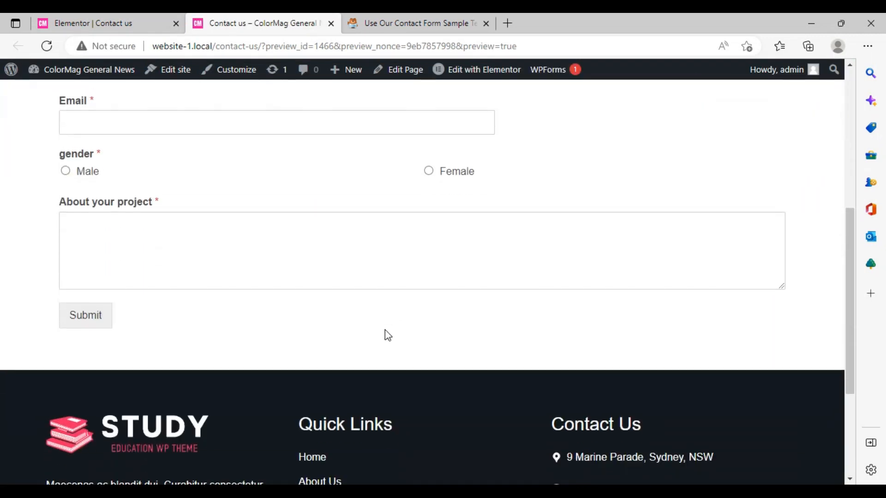
scroll(387, 333, up, 5)
scroll(385, 333, down, 3)
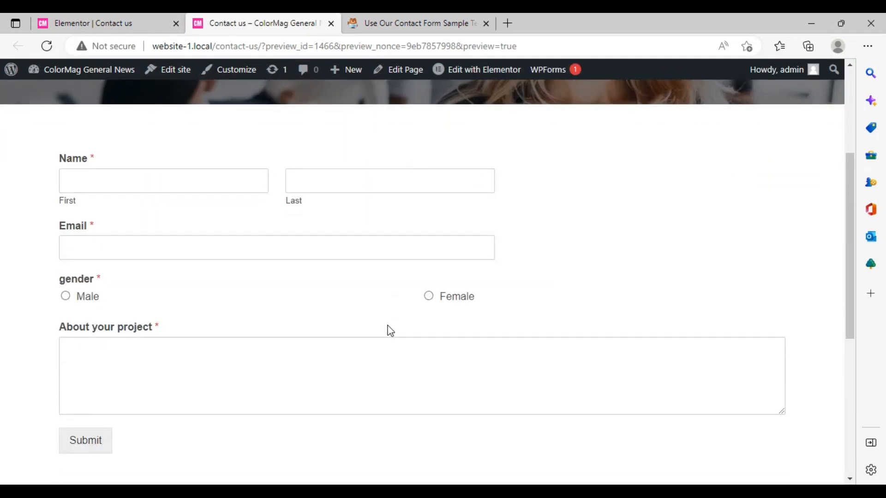
scroll(389, 332, up, 3)
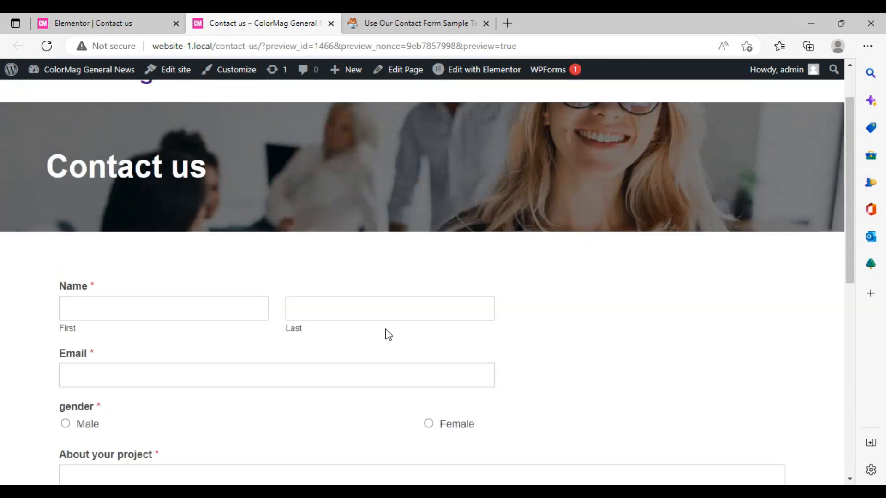
scroll(388, 335, down, 4)
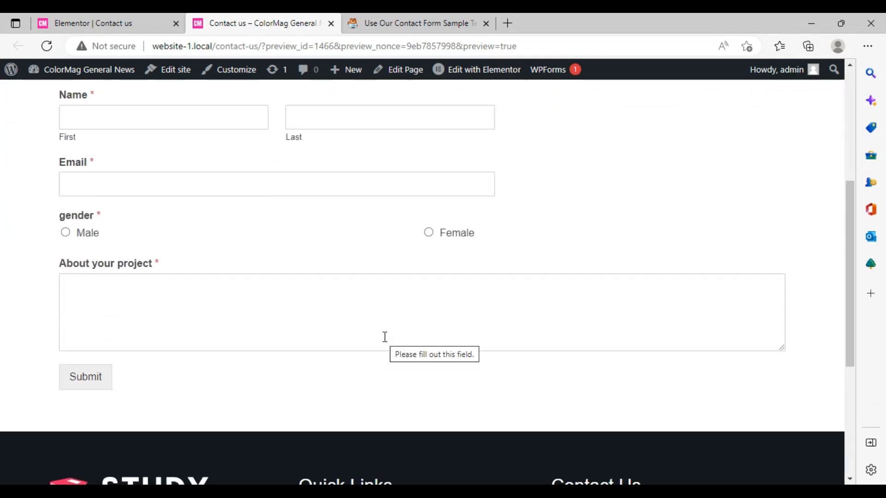
scroll(385, 337, up, 4)
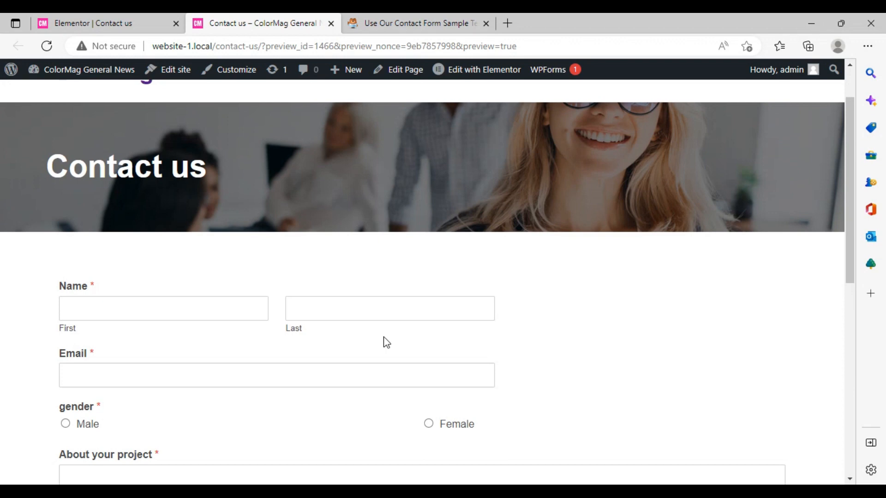
scroll(362, 346, up, 2)
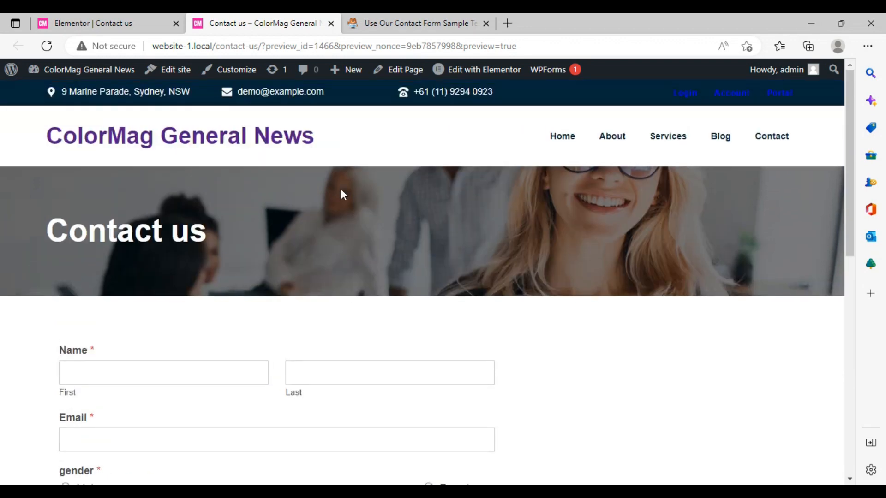
click(419, 14)
click(84, 17)
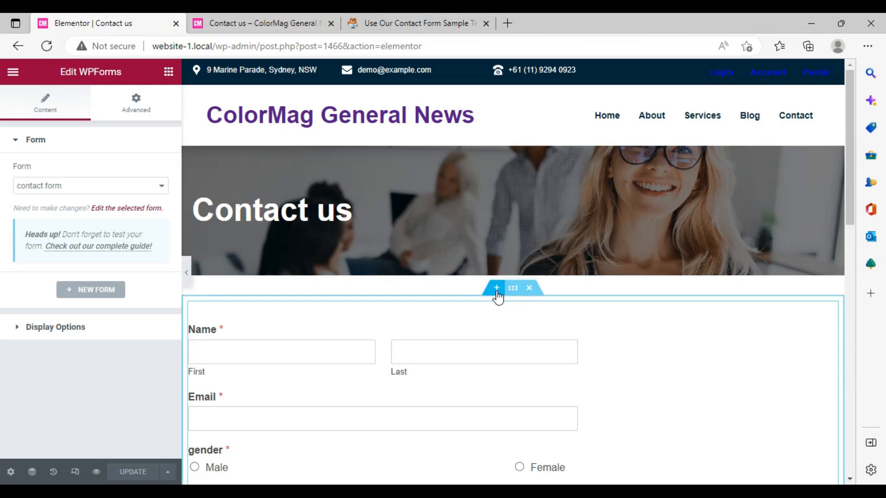
Insert a new single-column section above the contact form.
click(497, 292)
click(482, 353)
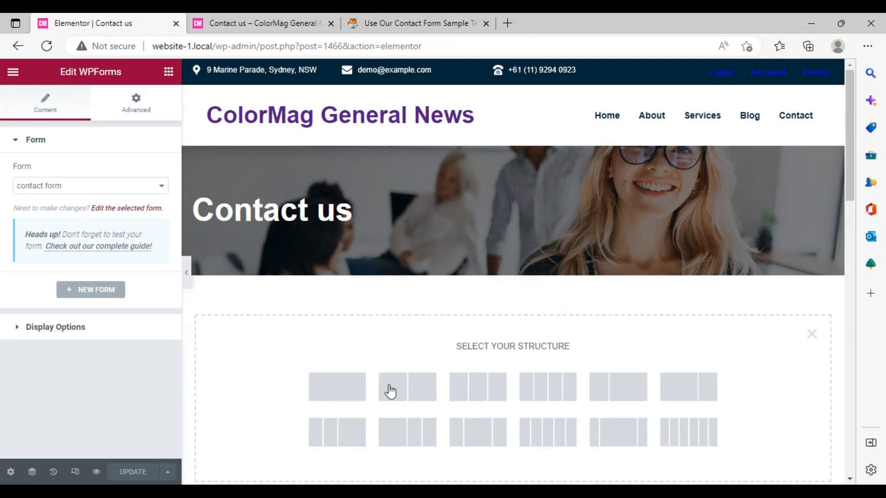
click(348, 389)
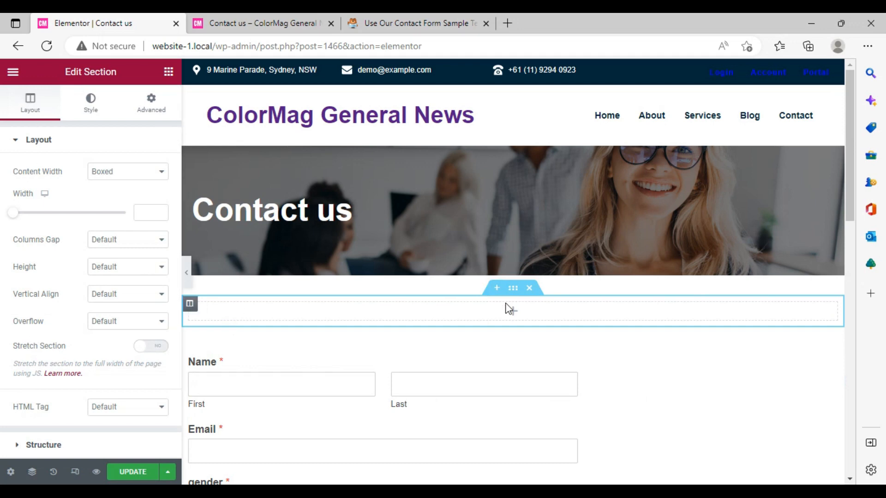
Add a Text Editor widget to the section and select its Lorem ipsum paragraph.
click(509, 317)
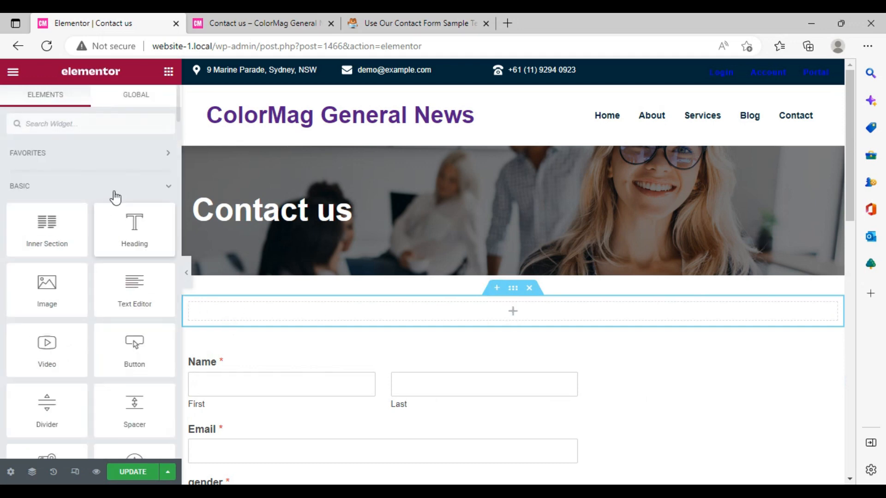
click(96, 132)
text(f)
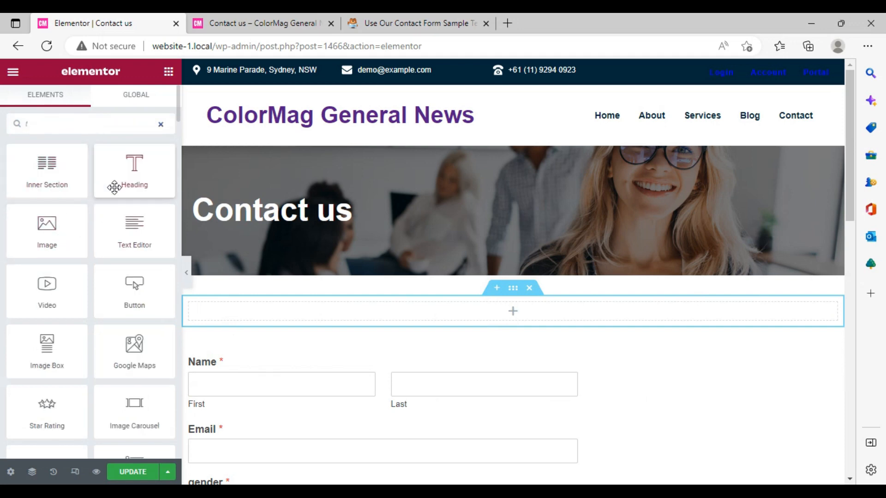
drag(134, 228, 496, 312)
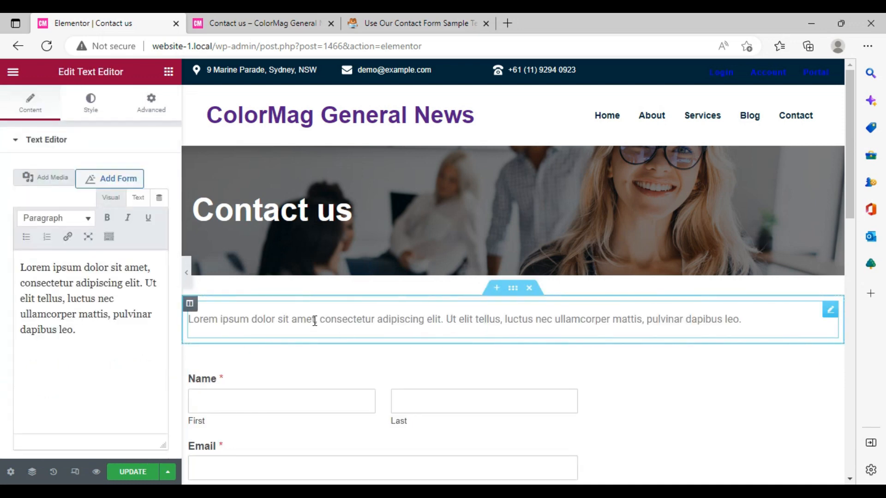
drag(744, 319, 195, 339)
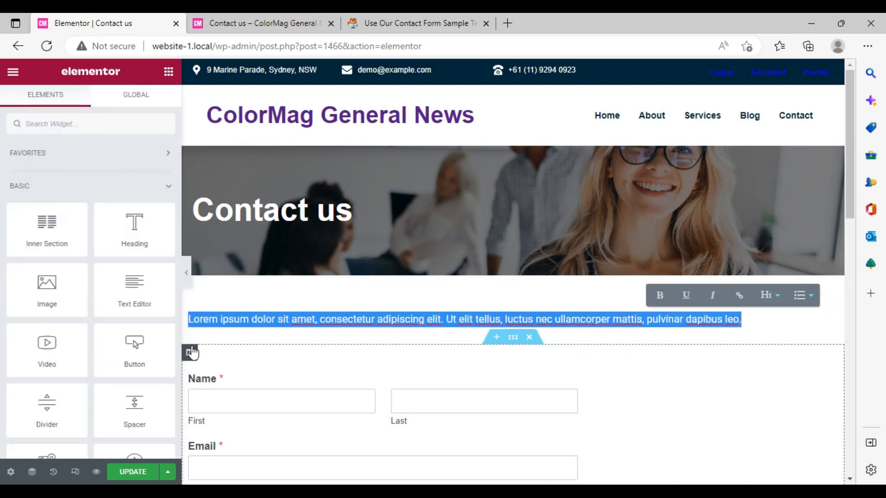